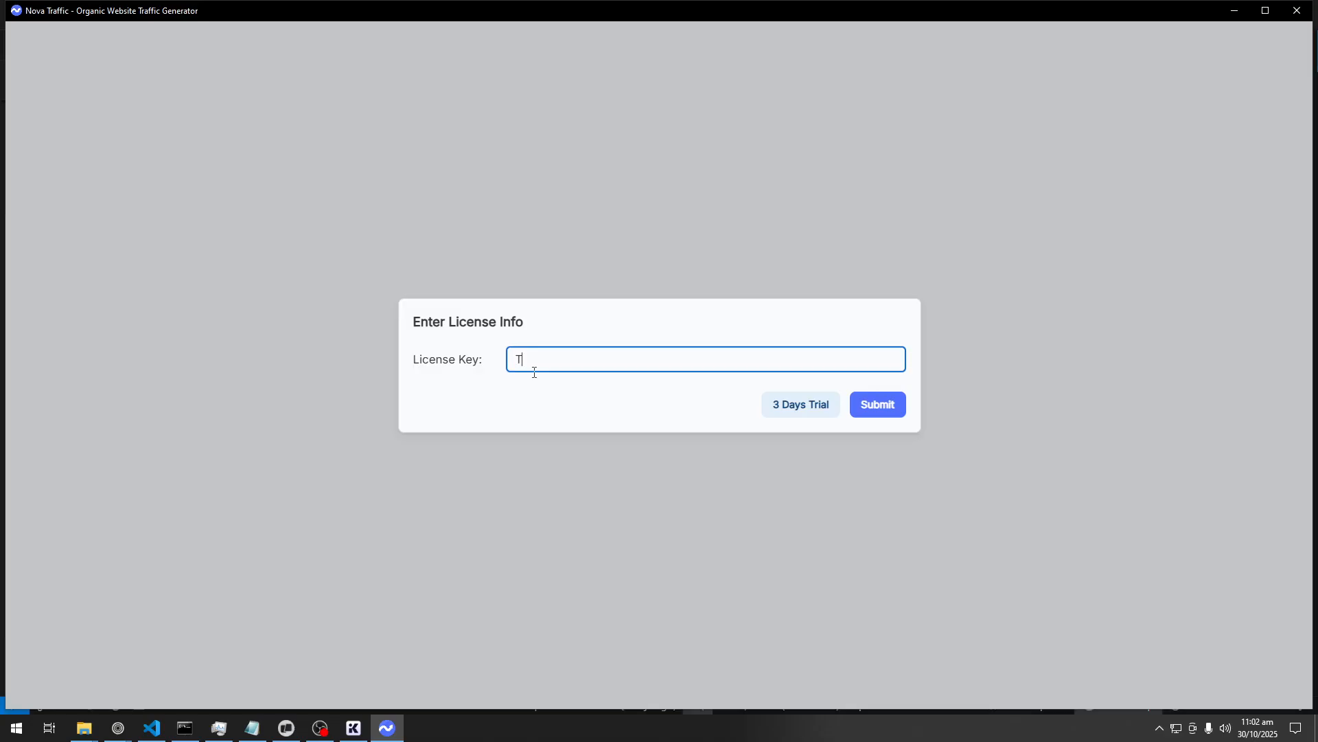
# Submit the license key in the license info dialog to activate the program
pyautogui.click(888, 411)
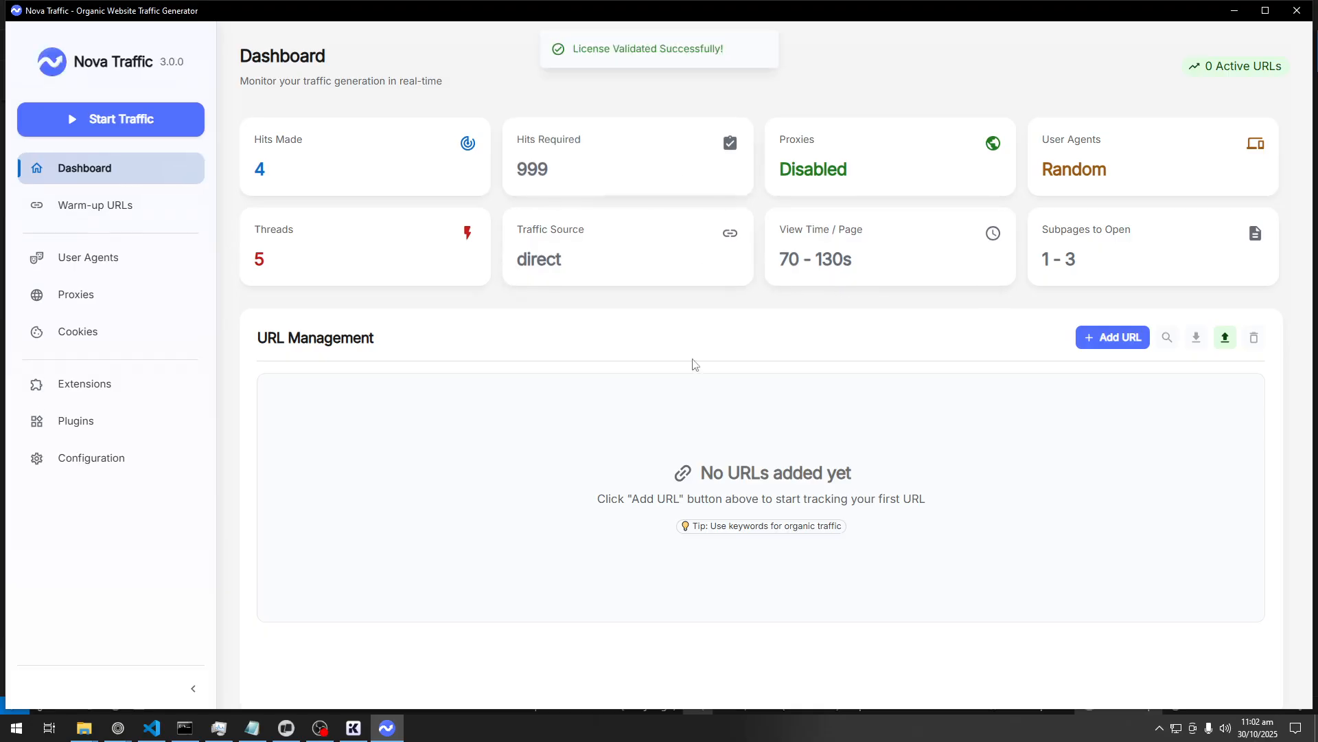
pyautogui.moveTo(462, 158)
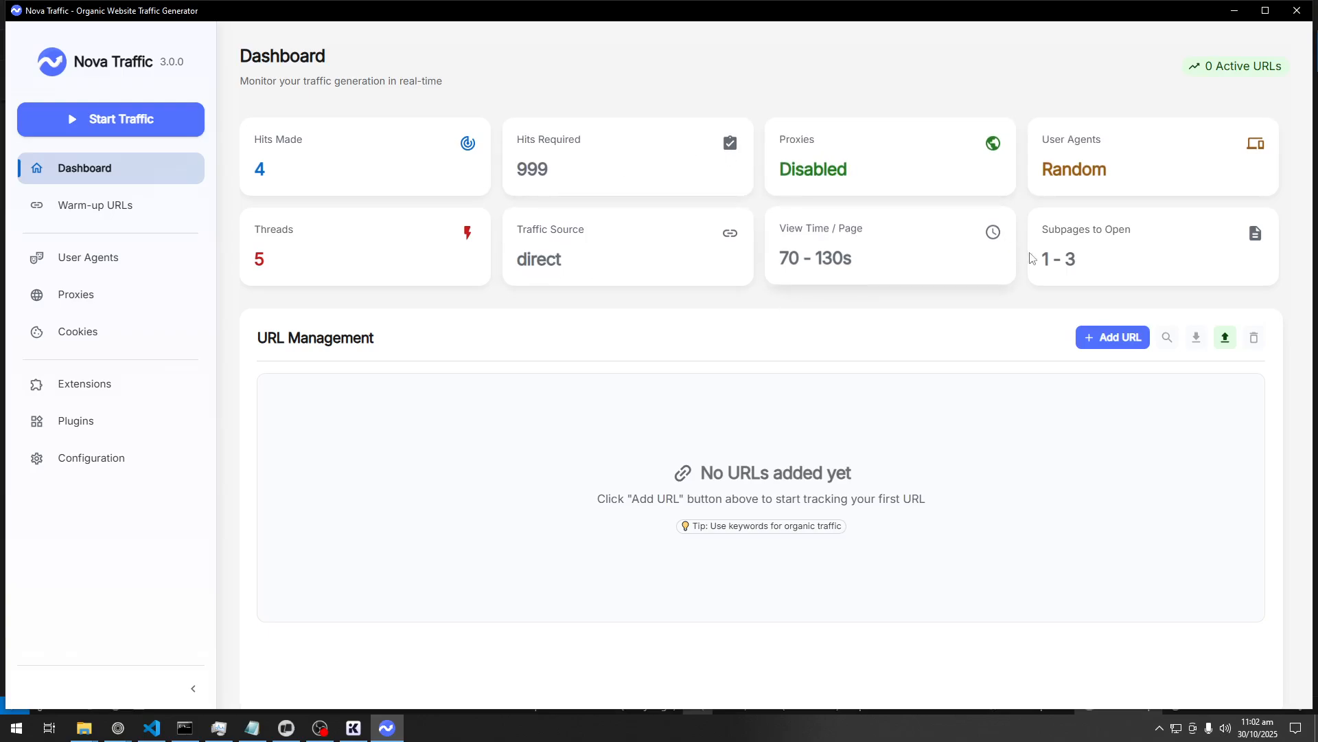
pyautogui.click(1111, 338)
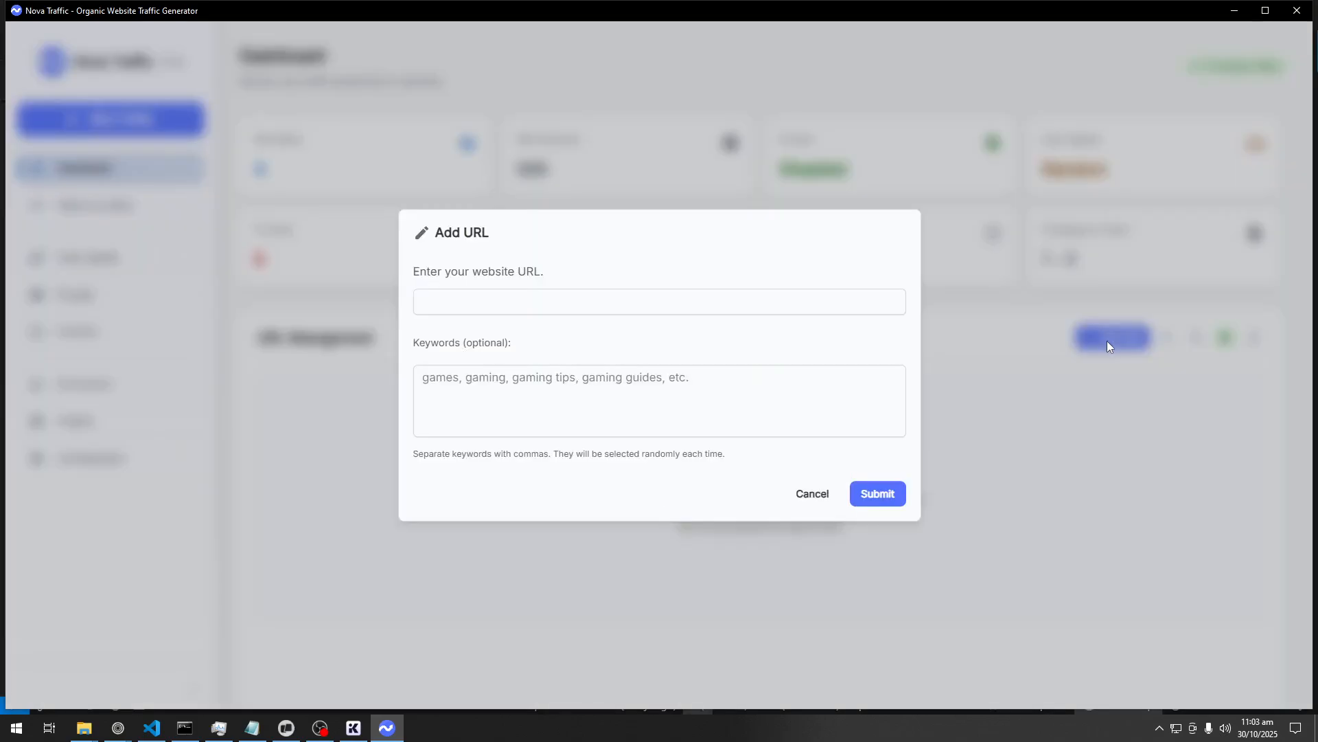
pyautogui.click(818, 306)
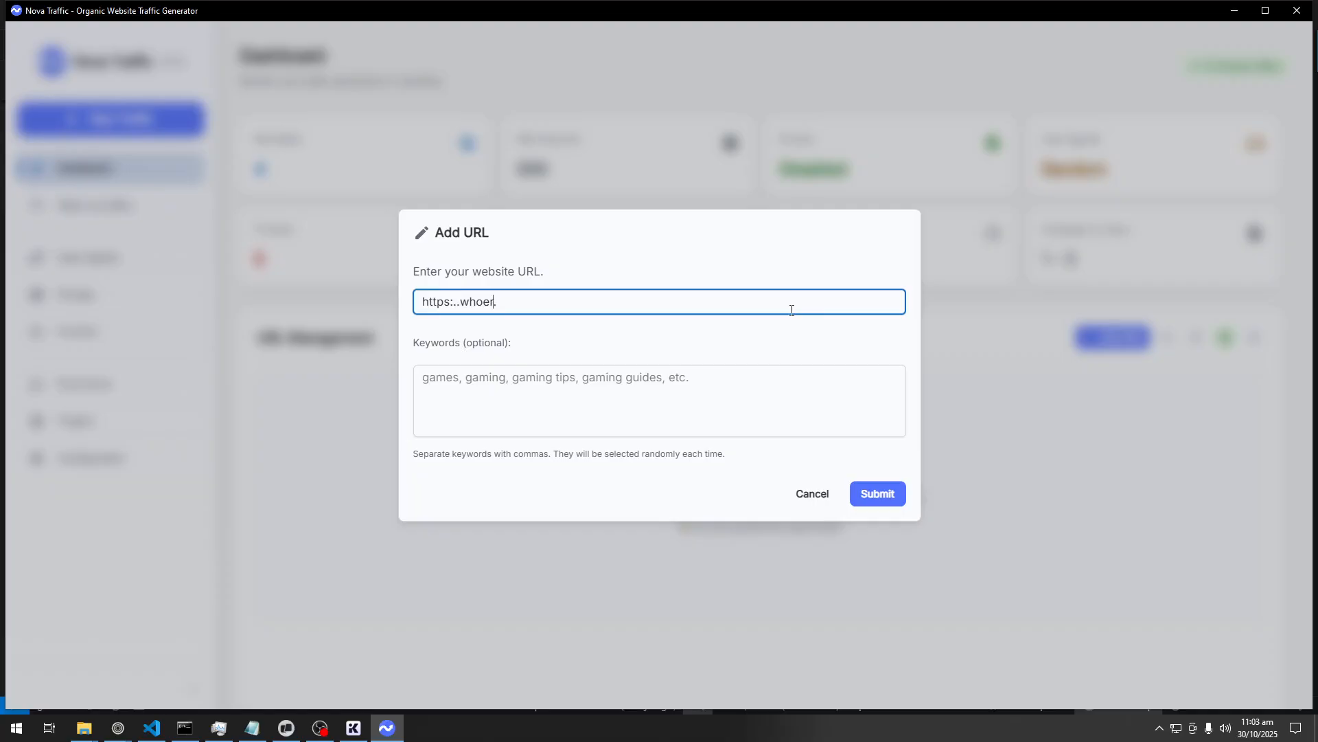
pyautogui.press('Delete')
pyautogui.write('//')
pyautogui.click(542, 382)
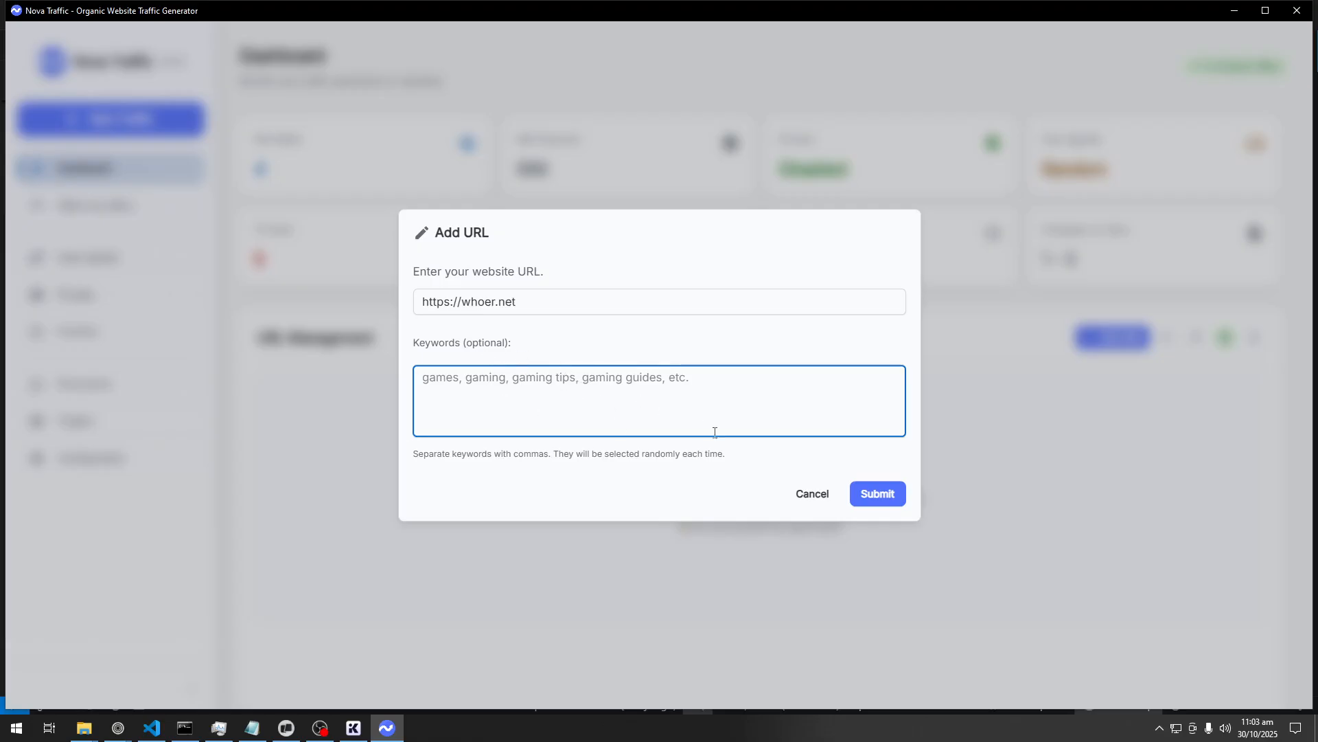
pyautogui.click(873, 486)
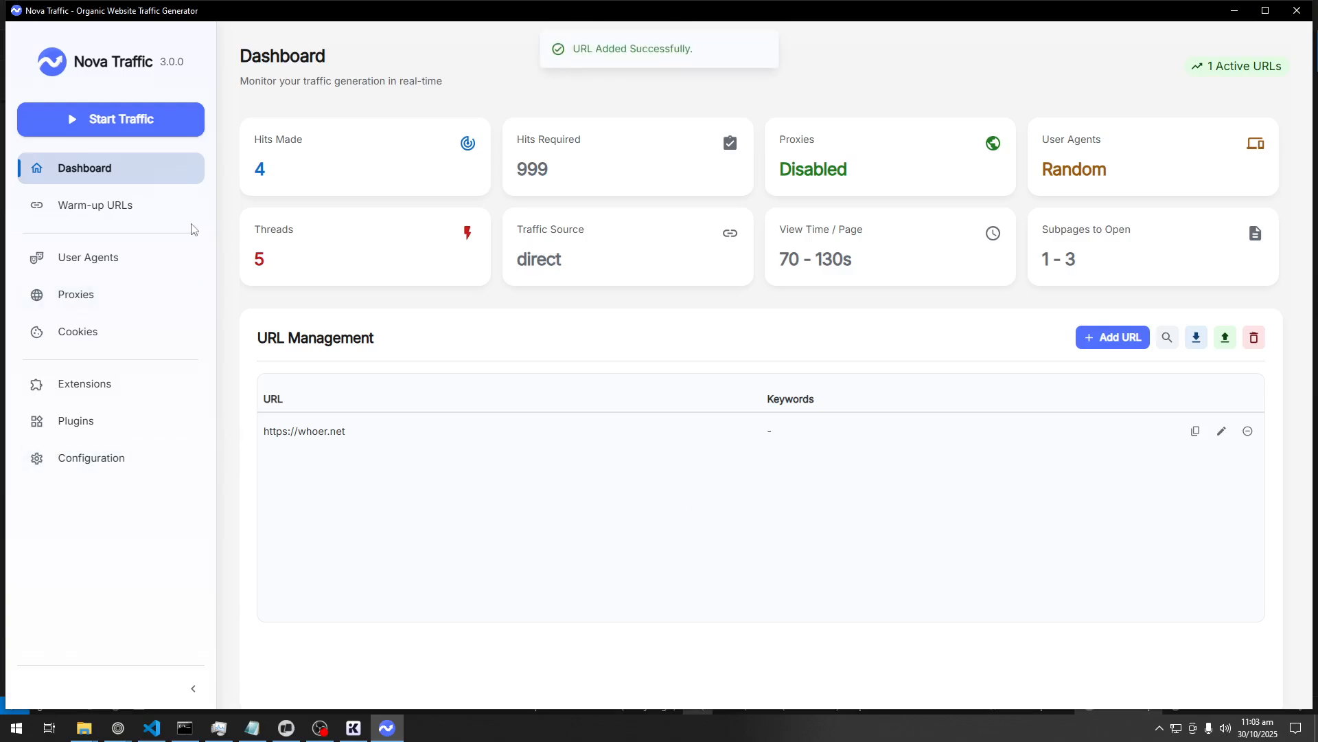
# Look over the Warm-up URLs page and the filter and custom file settings for user agents
pyautogui.click(141, 217)
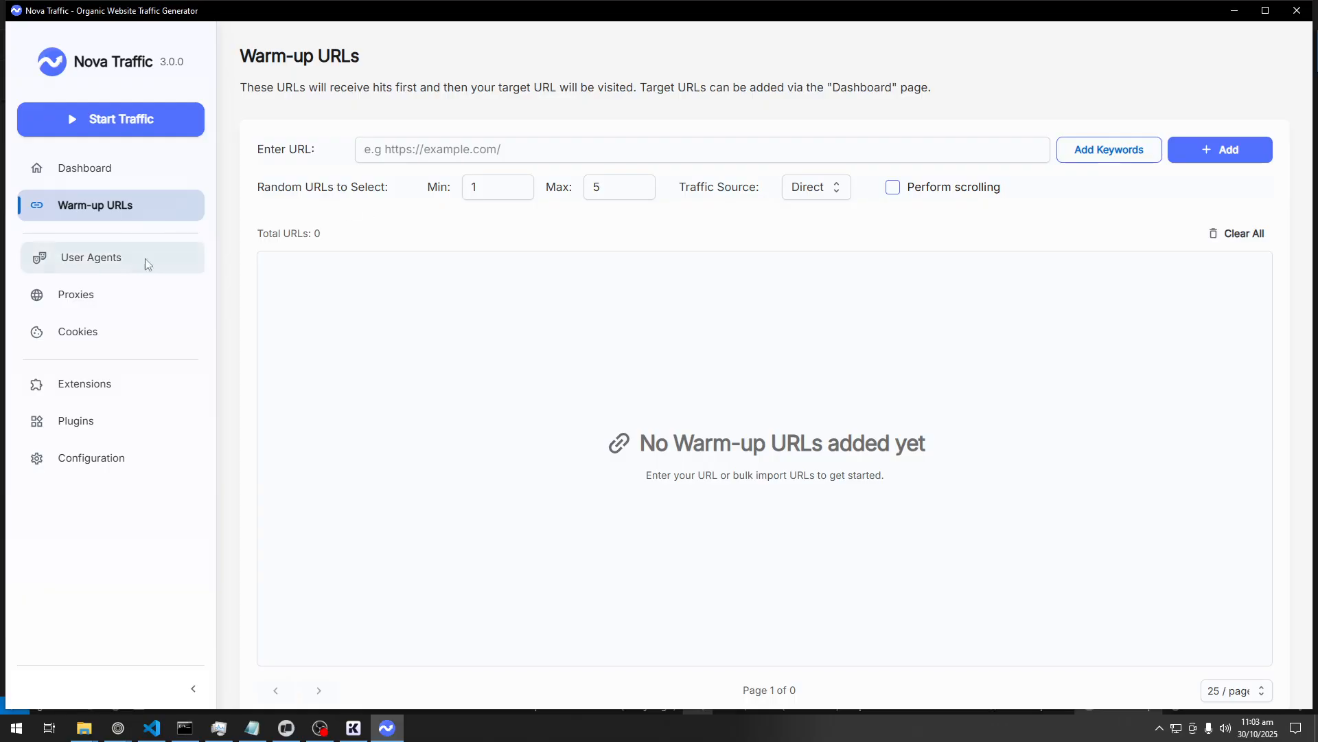
pyautogui.click(77, 264)
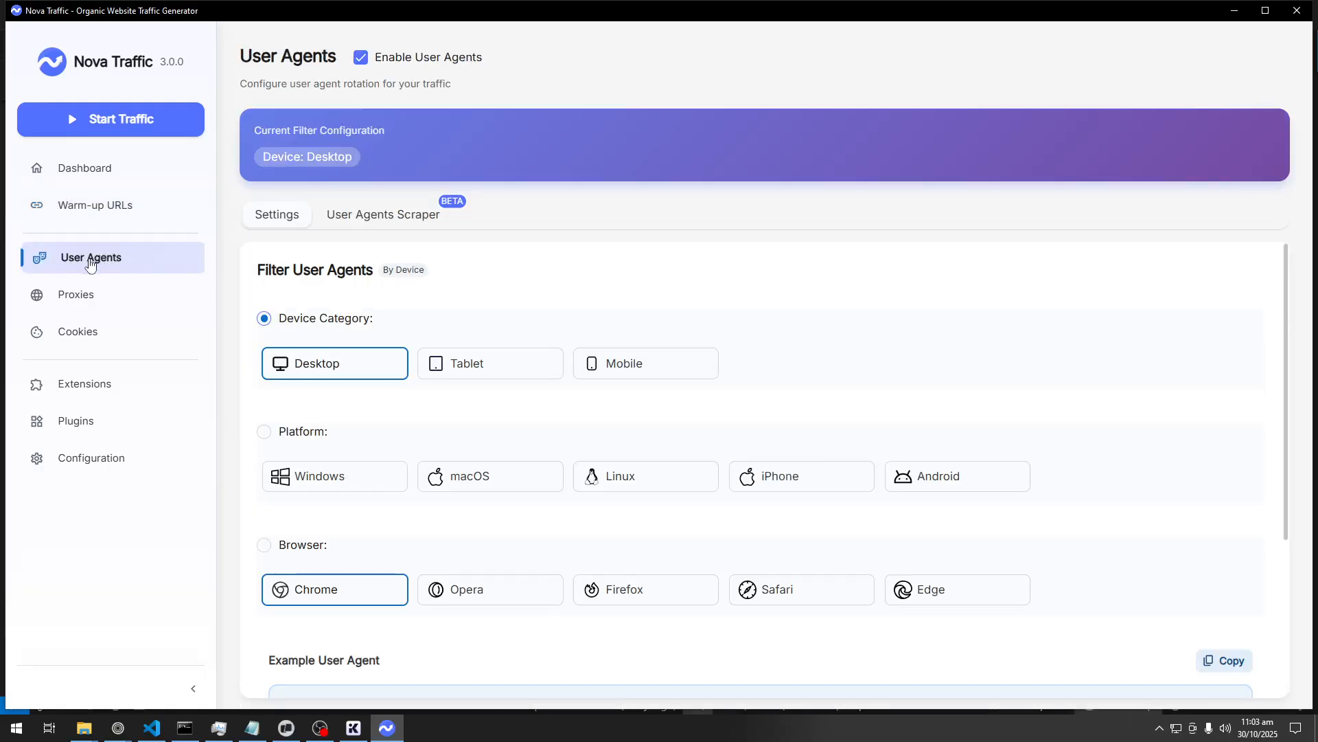
pyautogui.scroll(-2, 350, 298)
pyautogui.scroll(-1, 371, 298)
pyautogui.scroll(2, 400, 296)
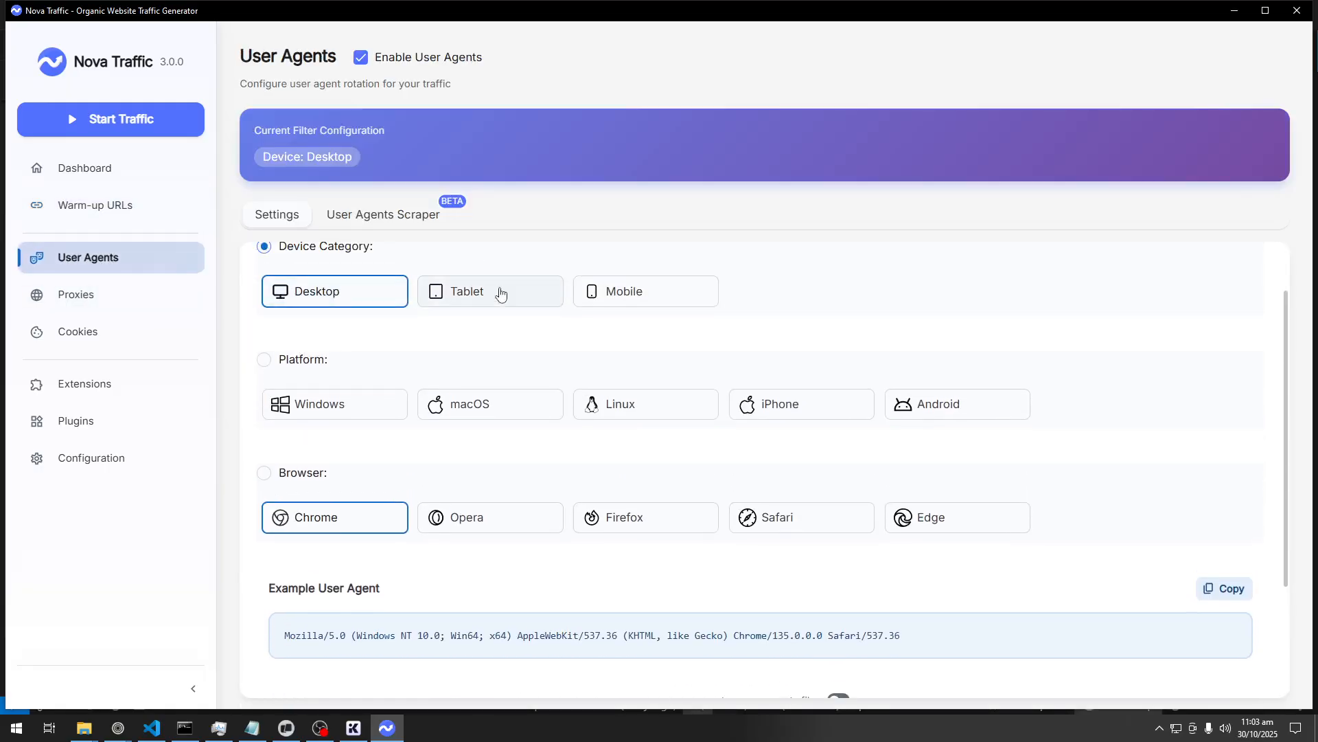
pyautogui.scroll(-3, 706, 533)
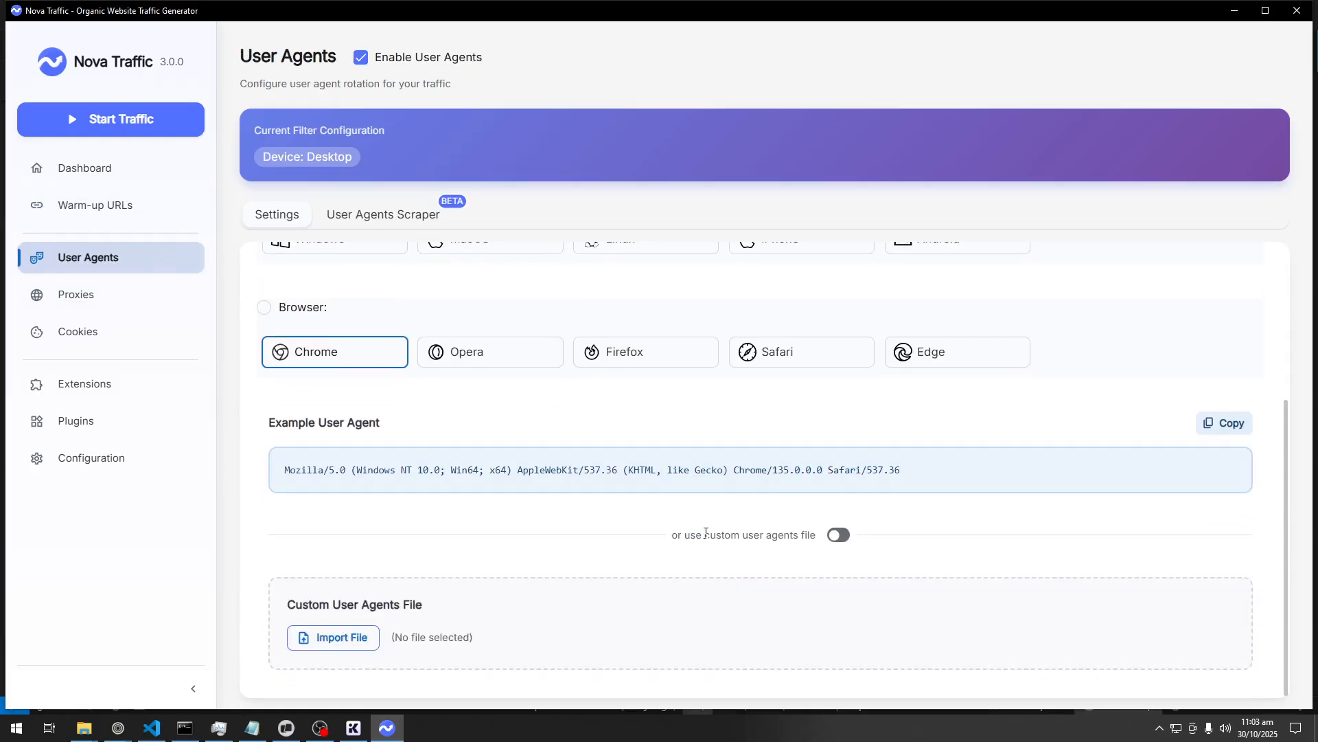
pyautogui.scroll(4, 700, 591)
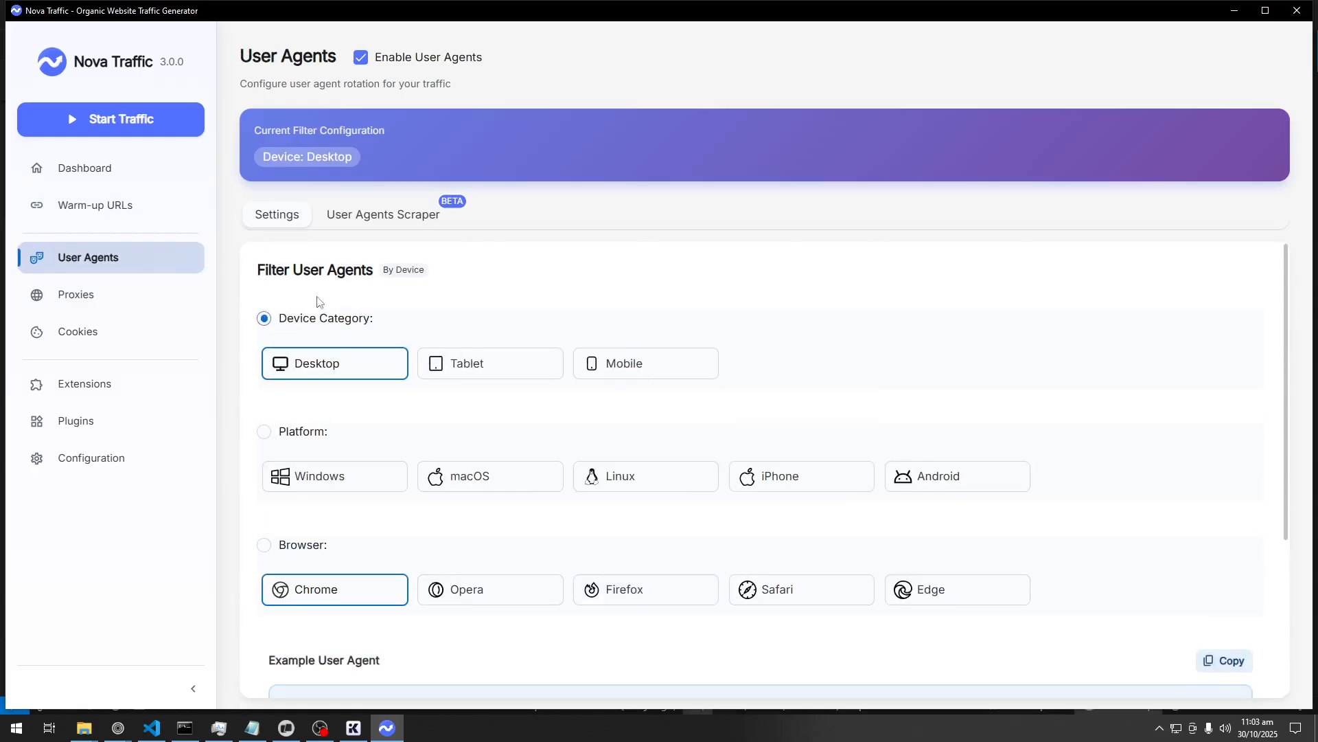
# Filter the user agents by platform and choose macOS
pyautogui.scroll(-1, 329, 350)
pyautogui.click(288, 362)
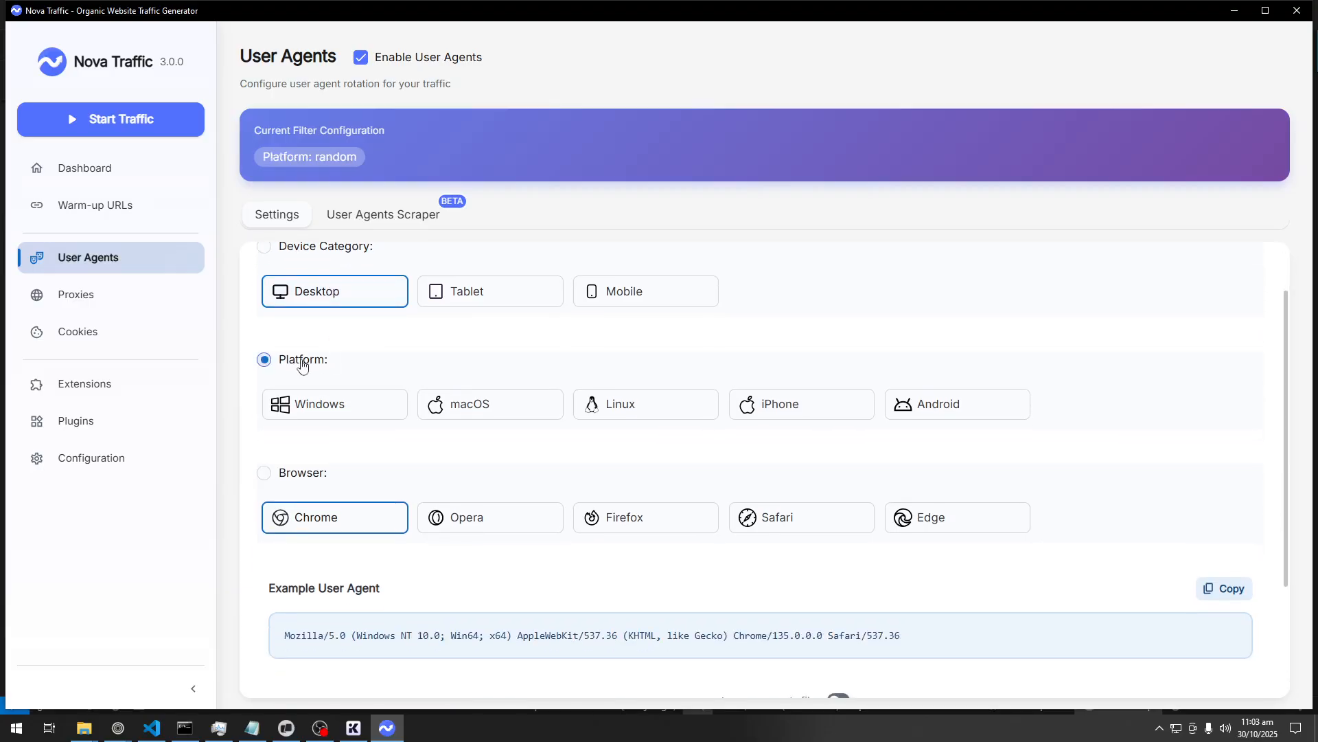
pyautogui.click(299, 473)
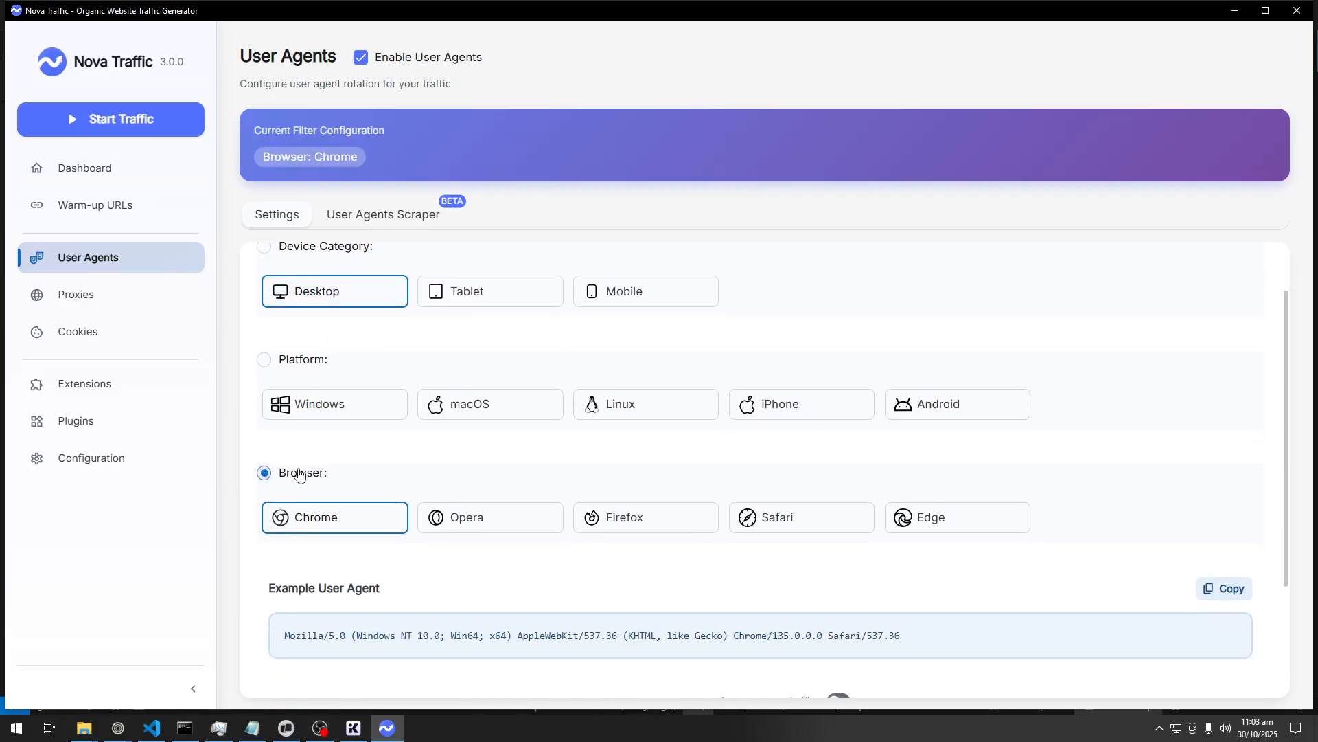
pyautogui.click(303, 361)
pyautogui.scroll(1, 355, 381)
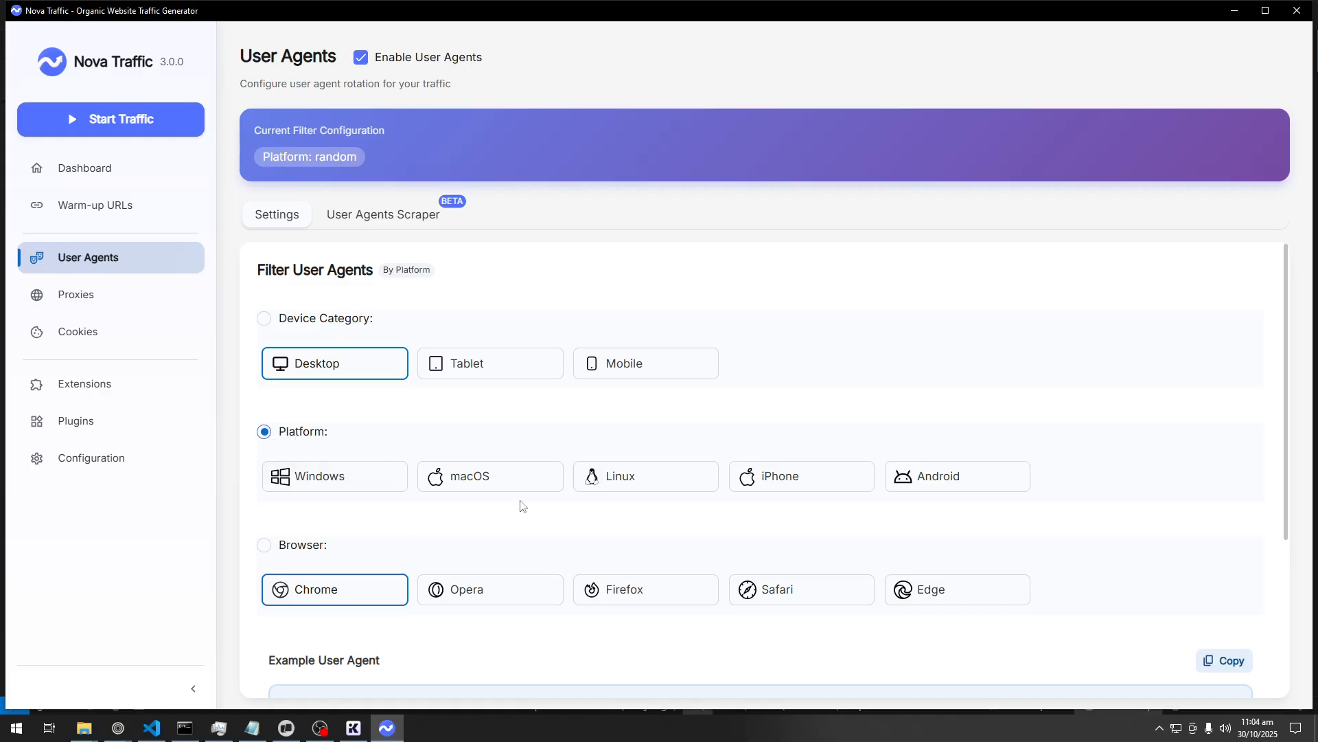
pyautogui.click(484, 488)
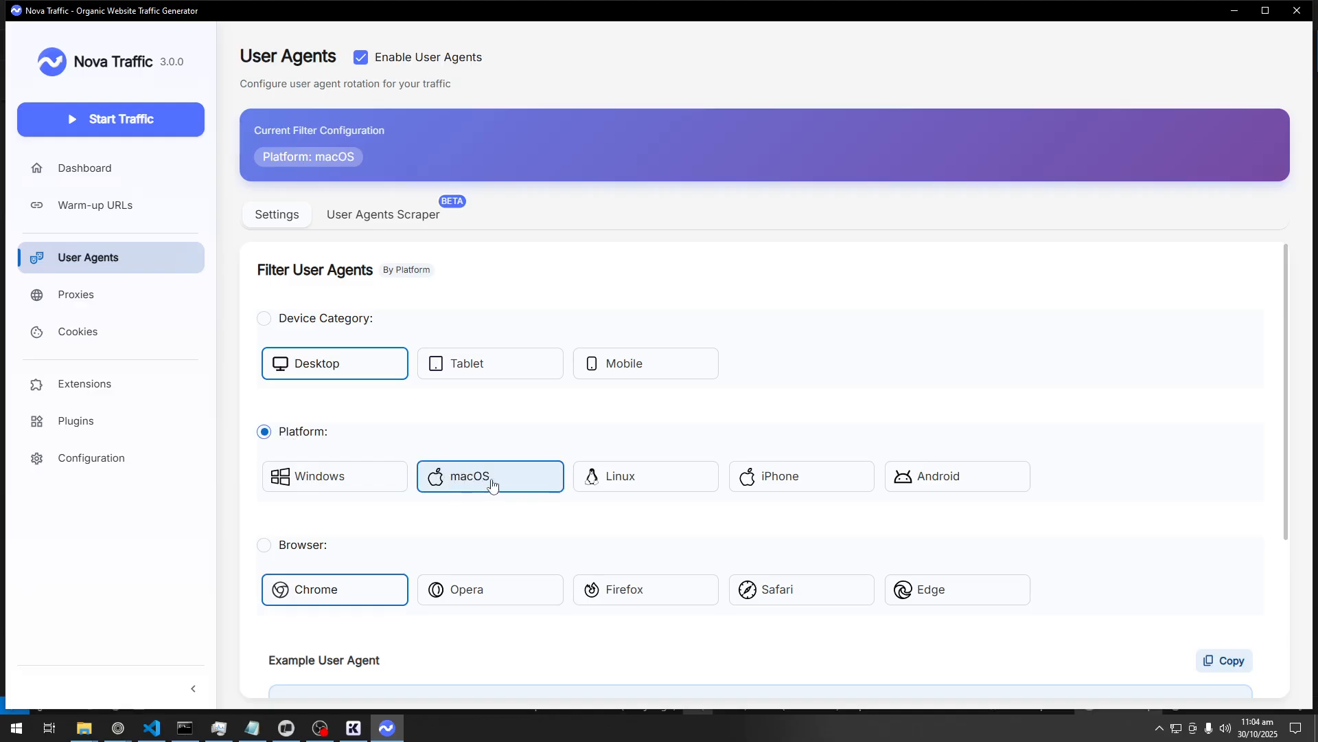
# Examine the example user agent string generated for the macOS filter
pyautogui.scroll(-3, 492, 485)
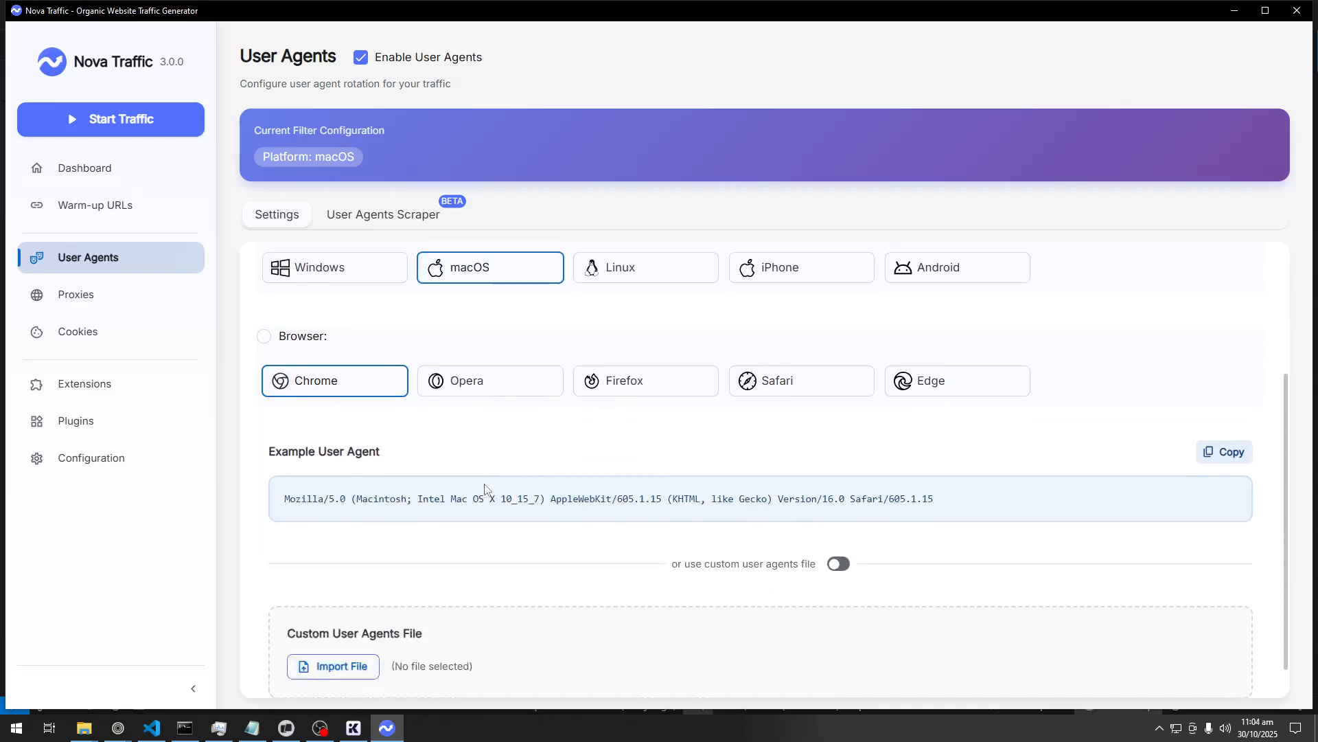
pyautogui.moveTo(279, 474); pyautogui.dragTo(1018, 485)
pyautogui.click(1018, 485)
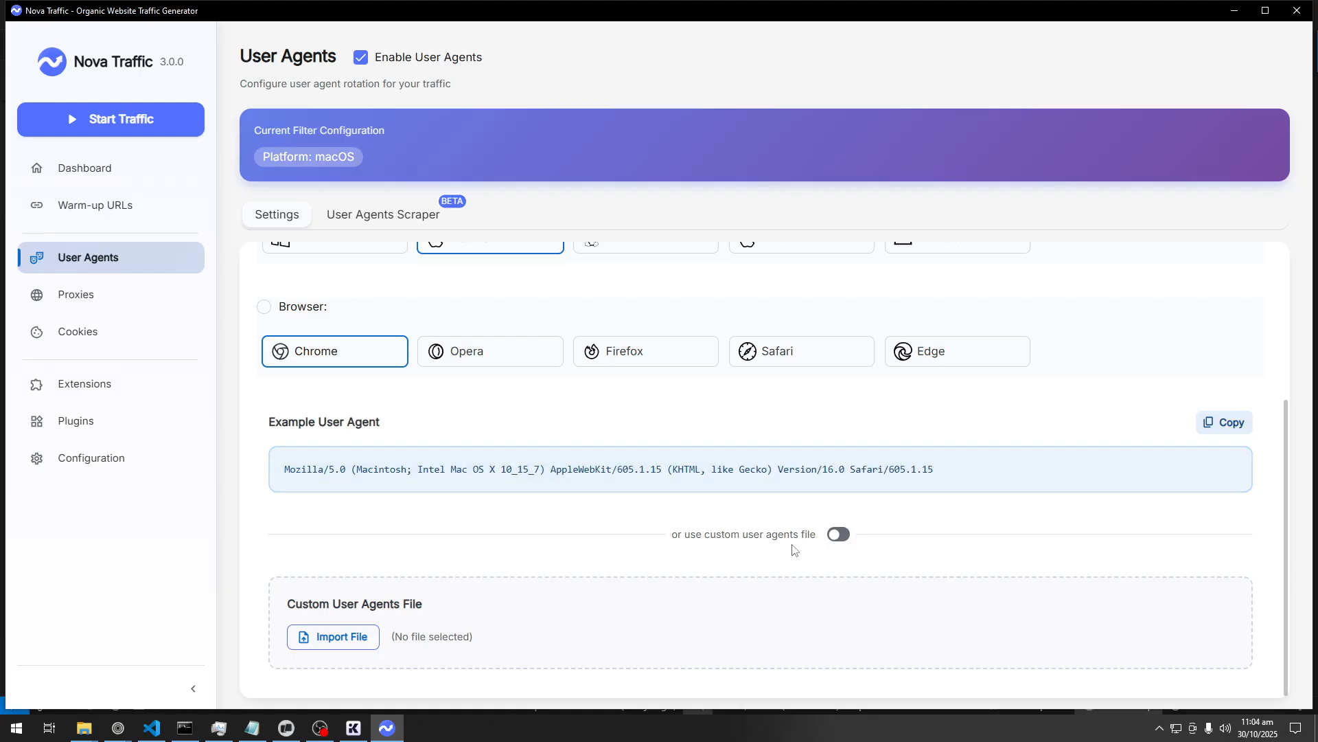
# Turn on the custom user agents file option and browse to the _Important folder on drive D: for the import
pyautogui.click(839, 536)
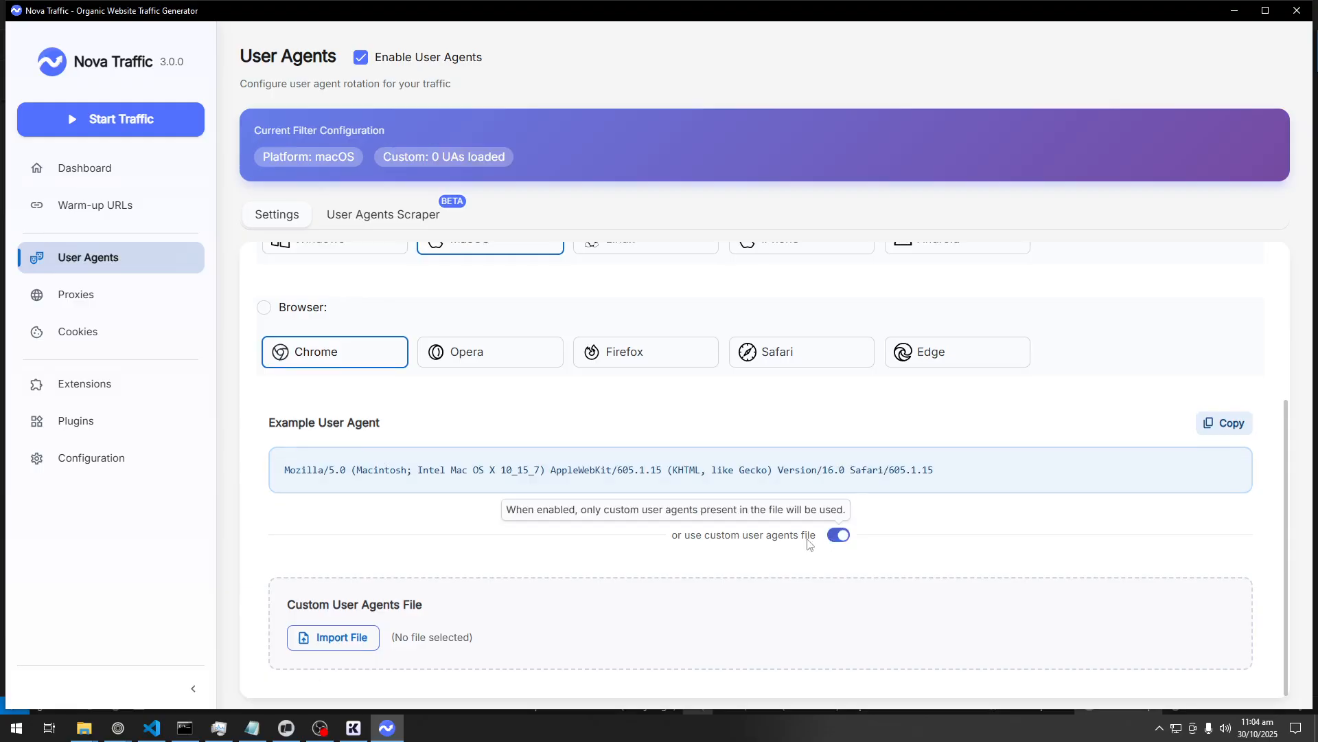
pyautogui.click(334, 637)
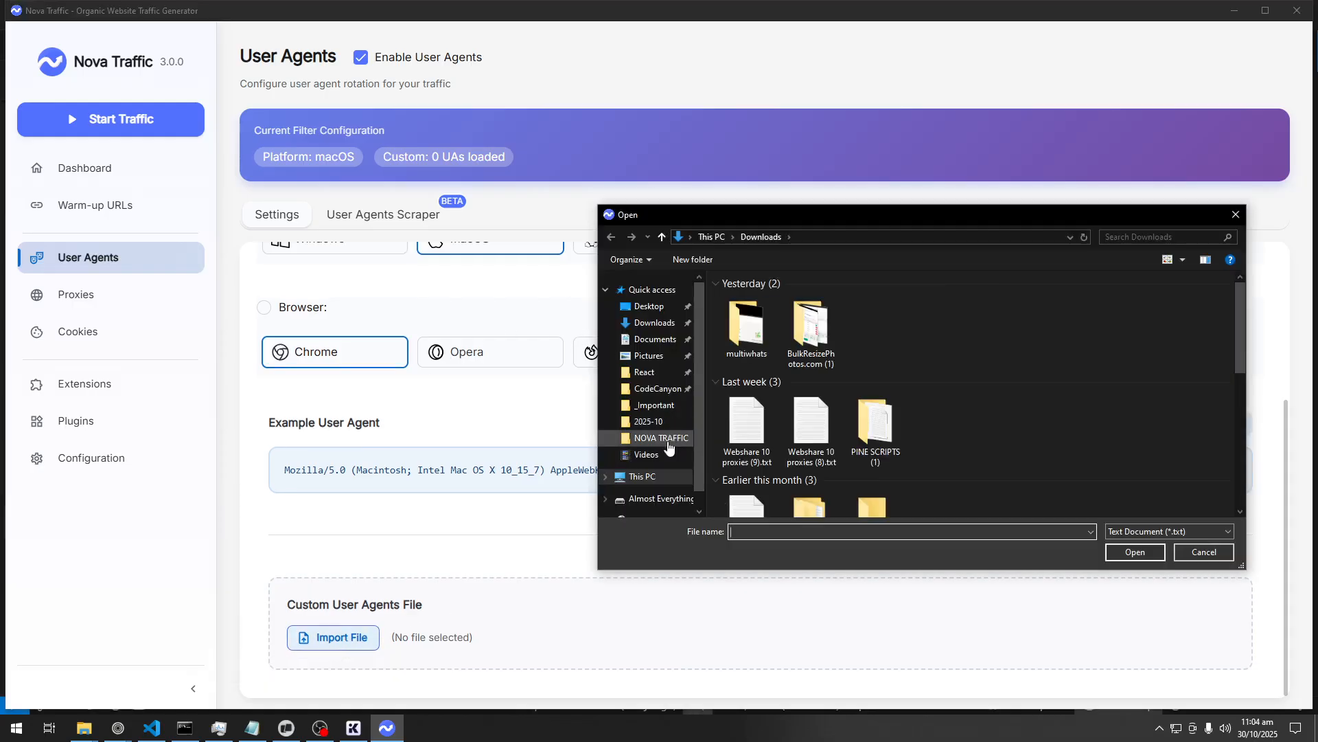
pyautogui.scroll(-1, 669, 450)
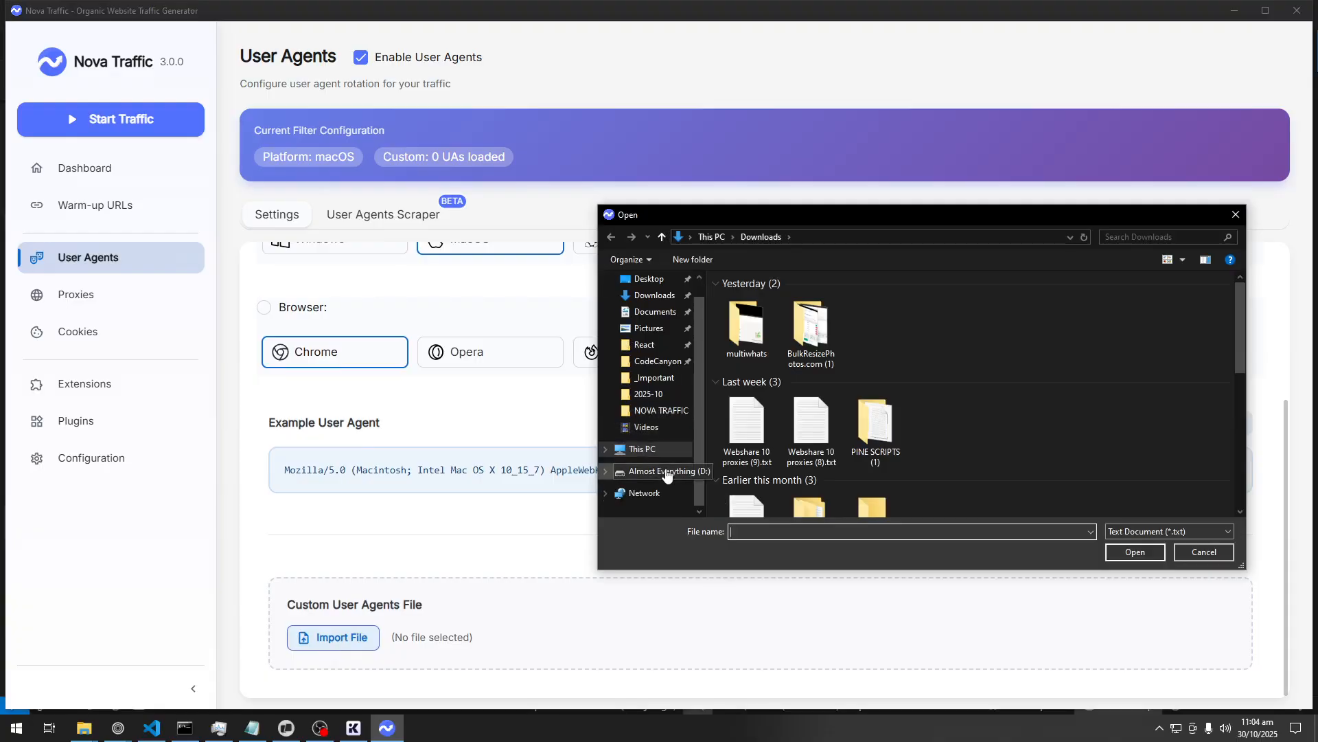
pyautogui.click(666, 472)
pyautogui.click(798, 390)
pyautogui.scroll(-2, 797, 390)
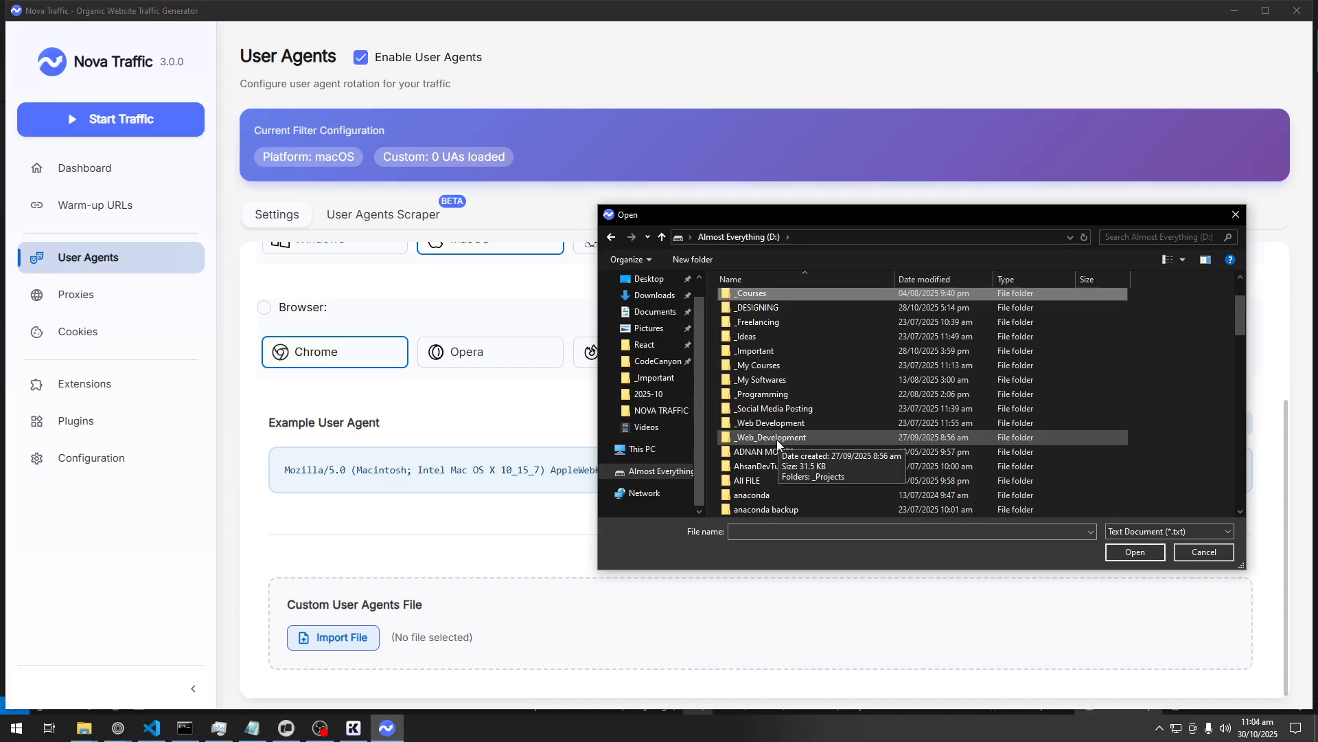
pyautogui.doubleClick(788, 351)
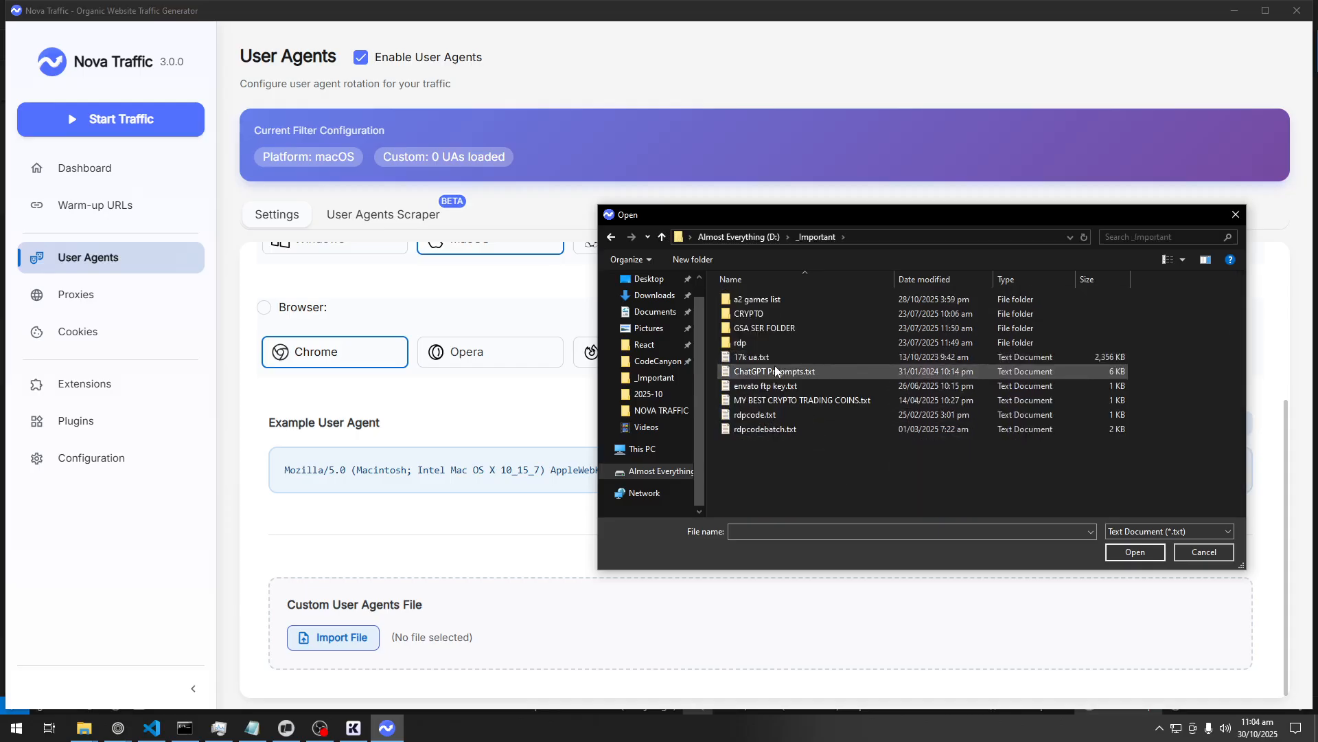
# View the user agent list inside 17k ua.txt in Notepad, checking its one-per-line format, and close the file
pyautogui.click(750, 357)
pyautogui.rightClick(747, 359)
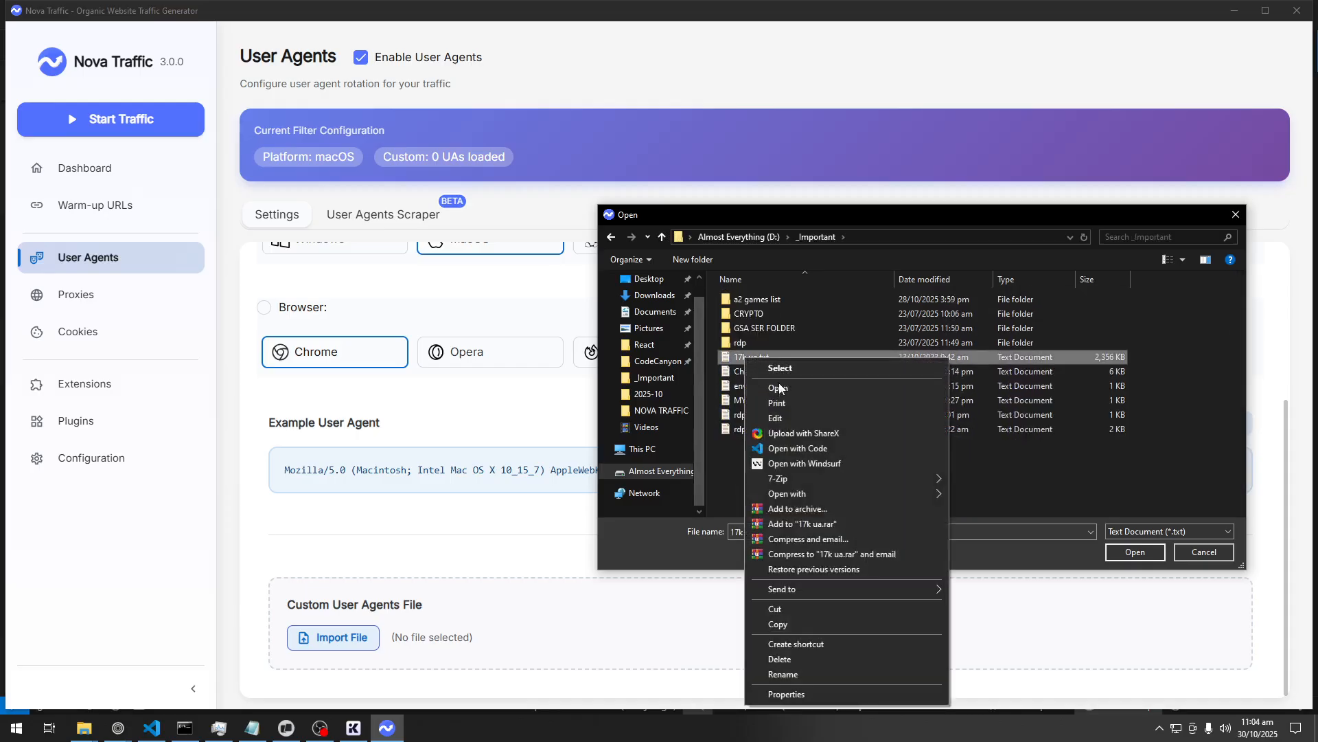
pyautogui.click(779, 388)
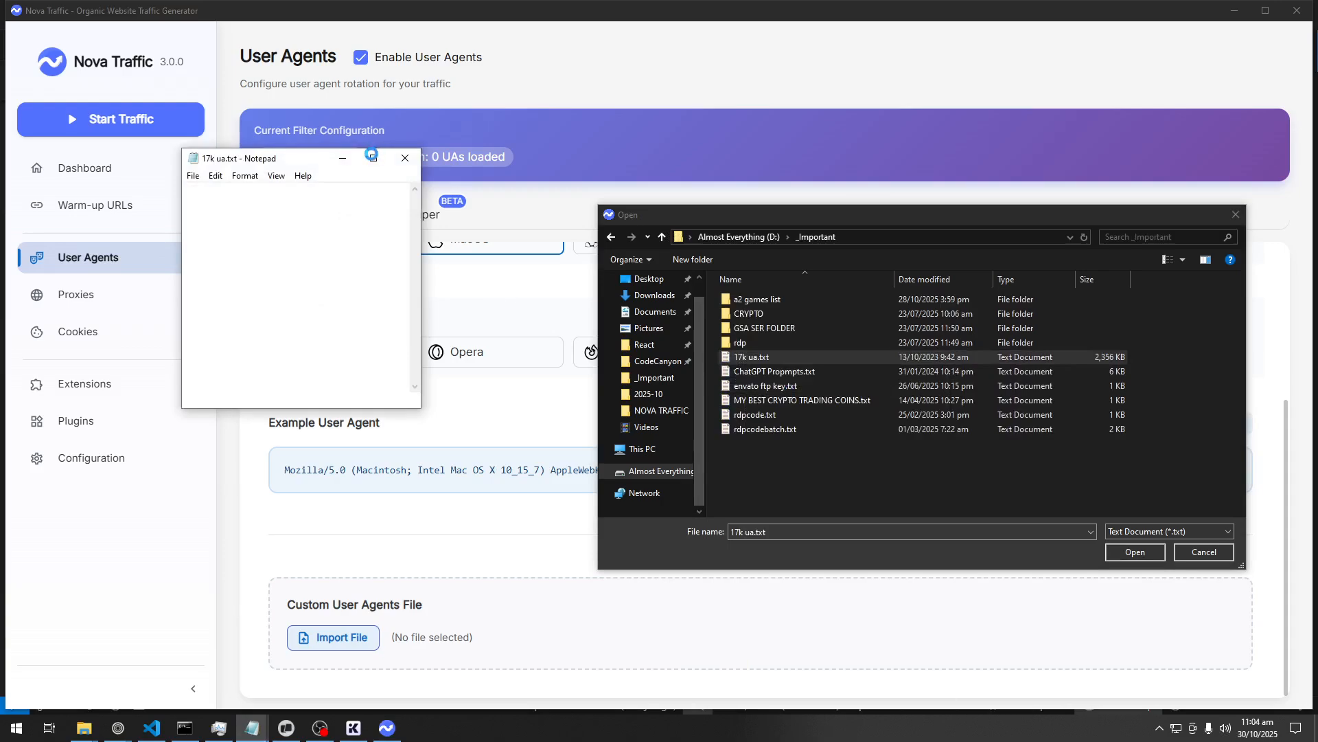
pyautogui.click(371, 156)
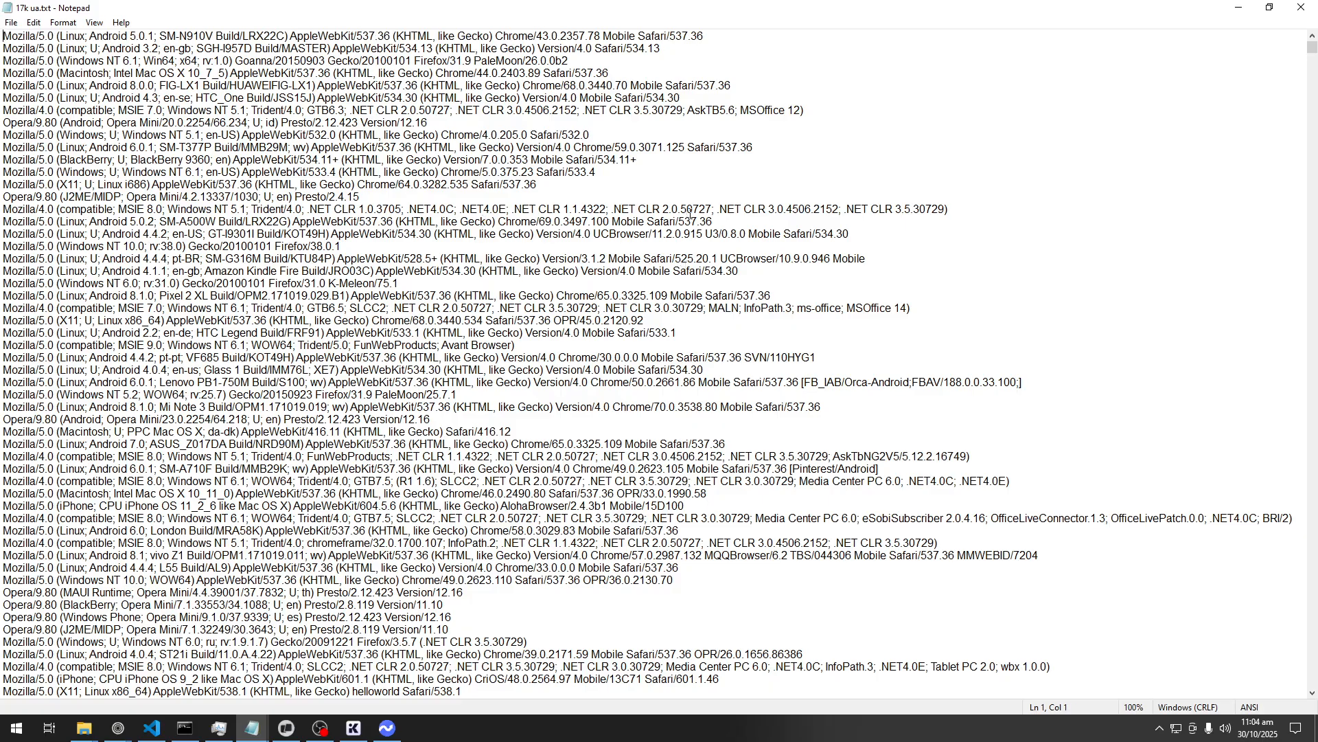
pyautogui.click(688, 210)
pyautogui.moveTo(667, 156); pyautogui.dragTo(3, 34)
pyautogui.click(11, 22)
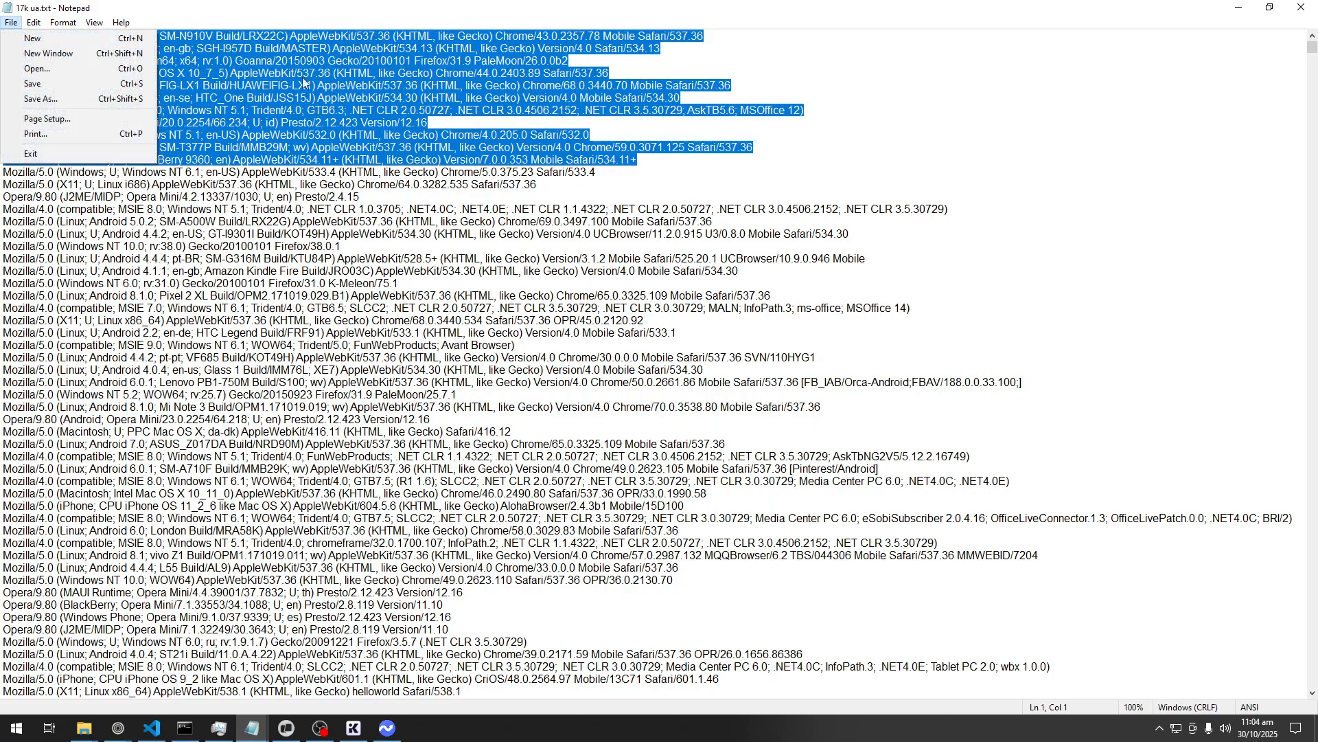
pyautogui.click(444, 86)
pyautogui.click(1301, 8)
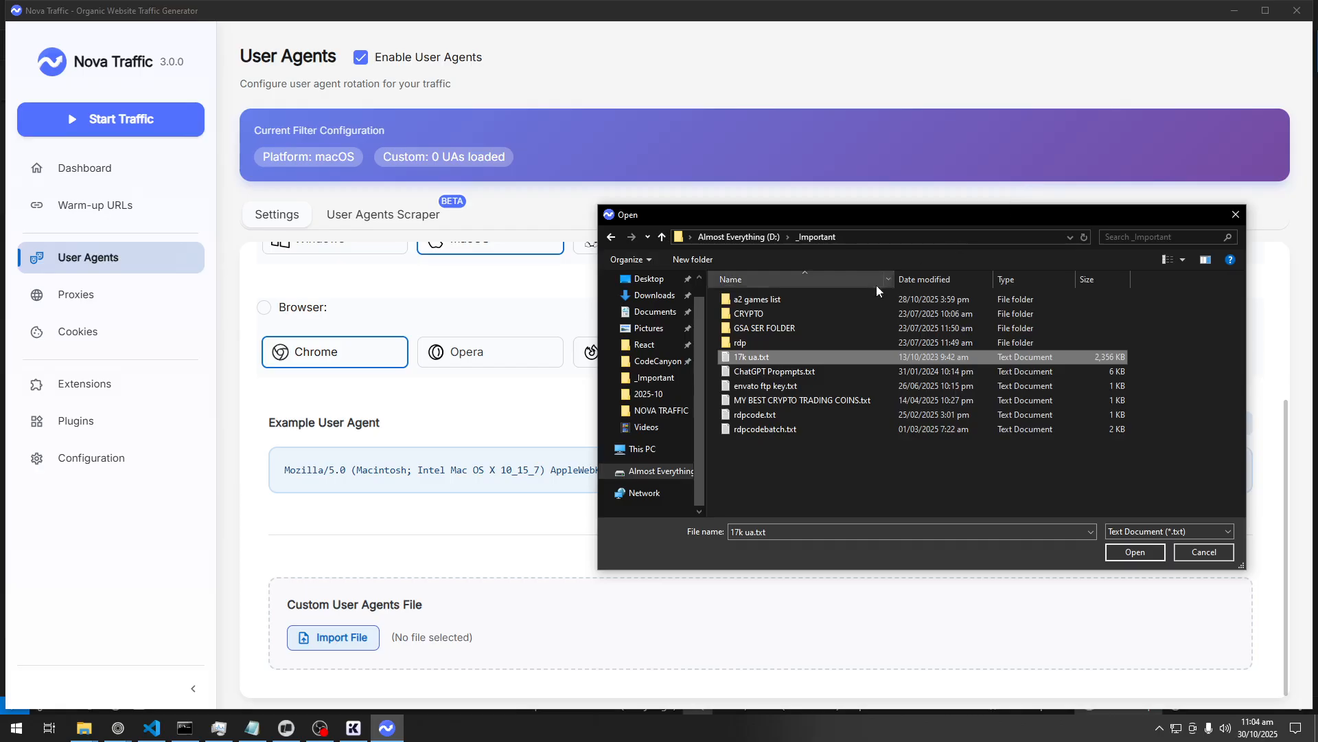
# Import 17k ua.txt as the custom user agents file and switch the custom user agents option back off
pyautogui.doubleClick(772, 362)
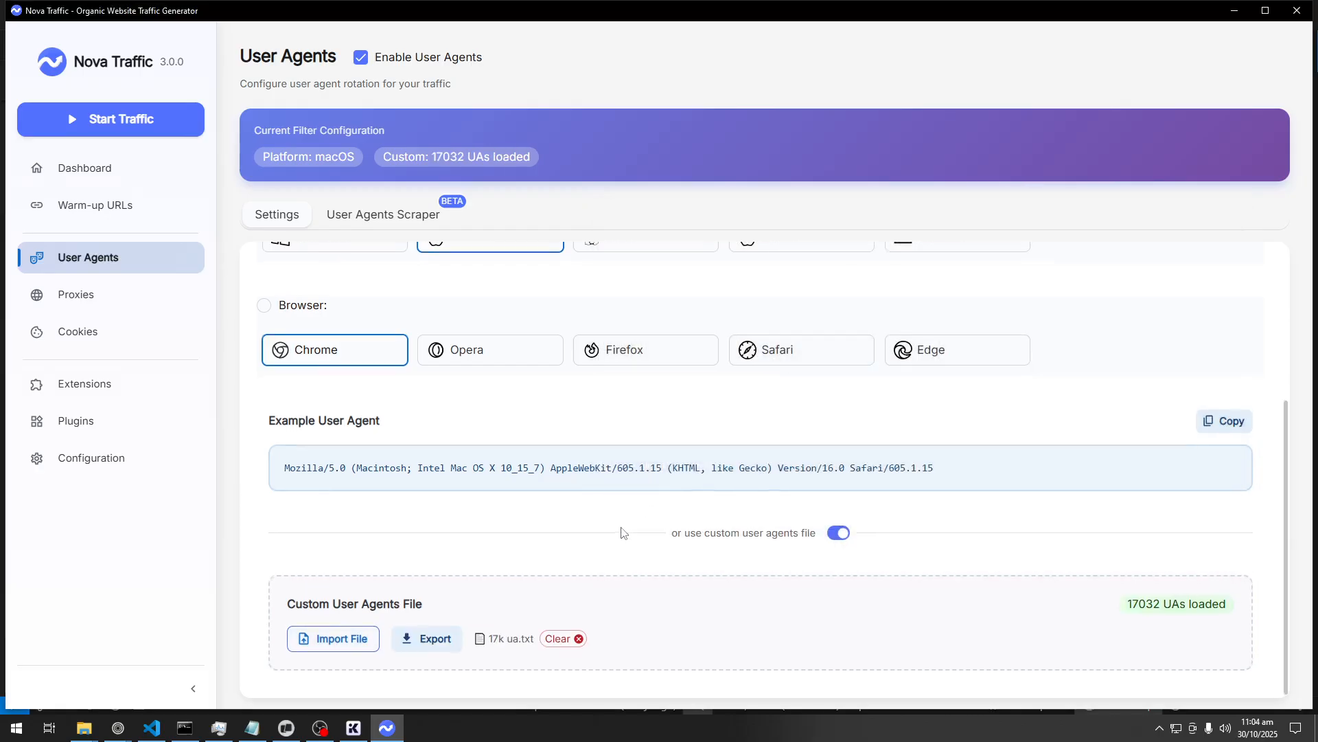
pyautogui.doubleClick(1135, 604)
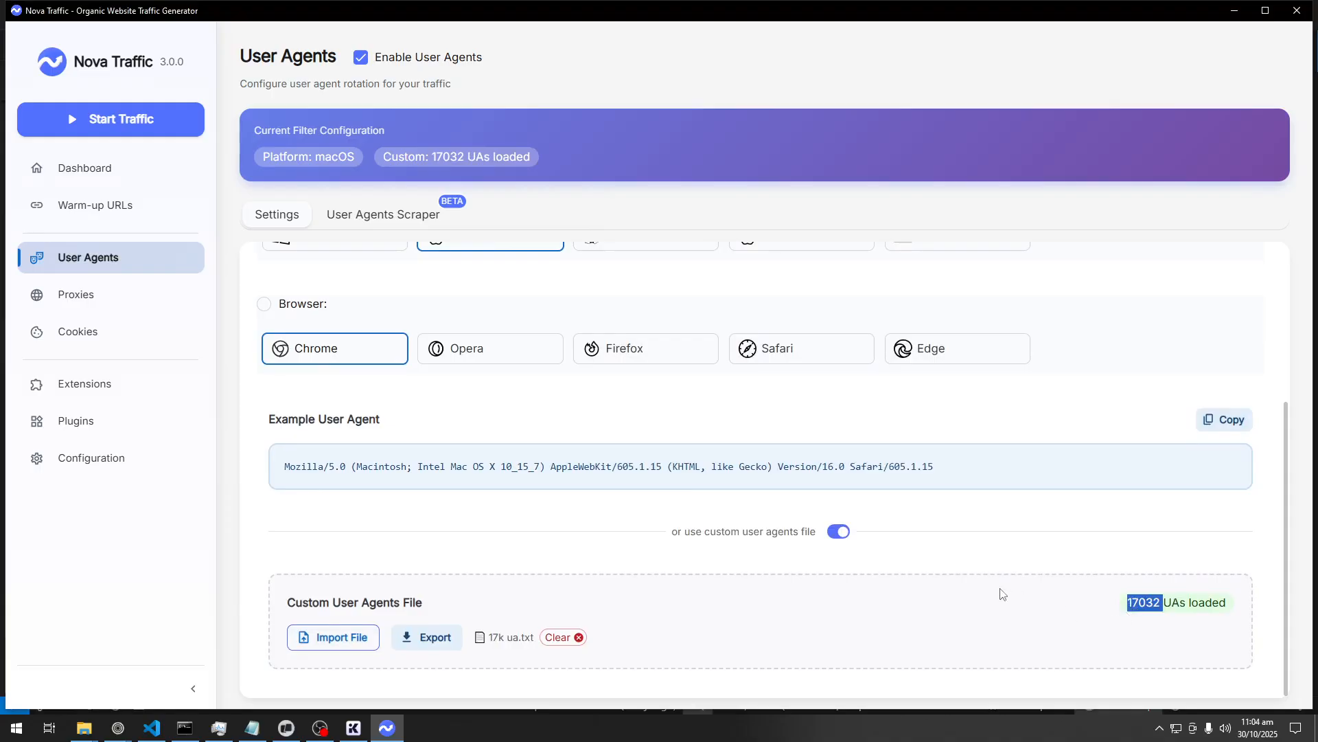
pyautogui.scroll(2, 724, 465)
pyautogui.scroll(-2, 618, 425)
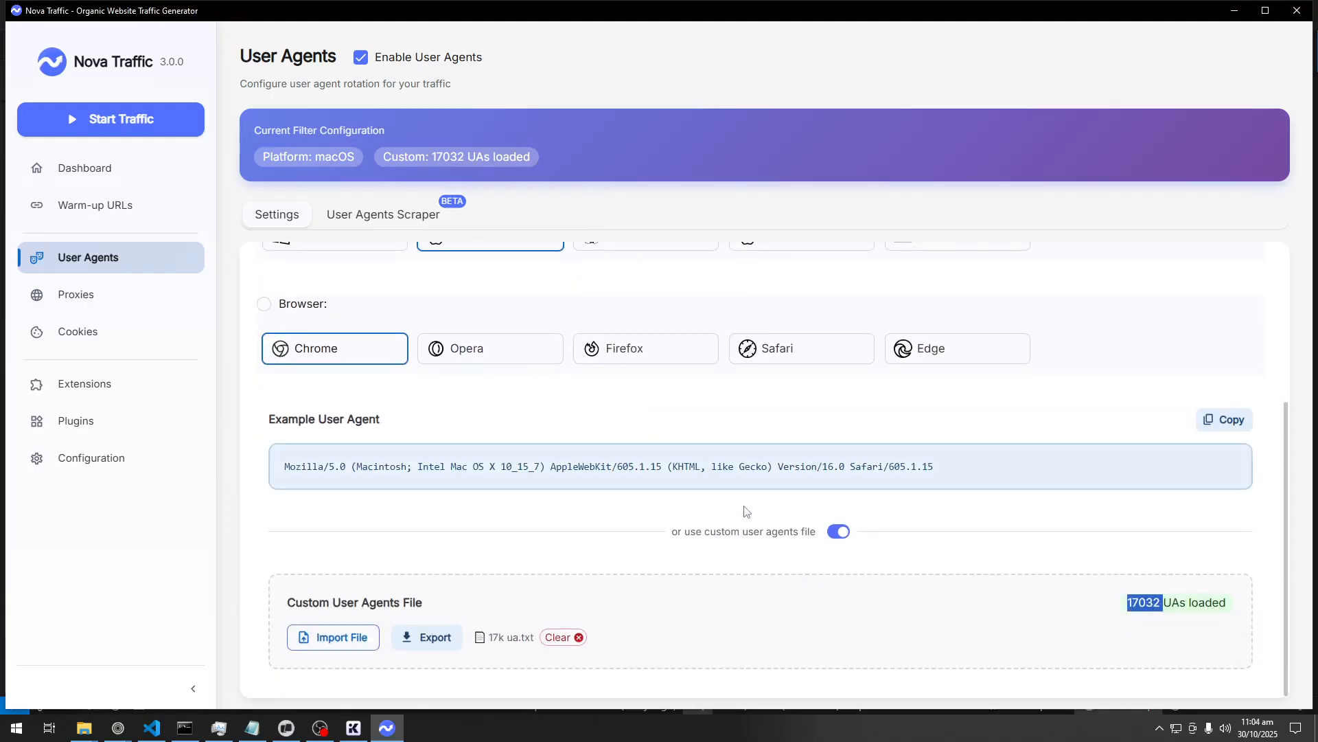
pyautogui.click(836, 532)
pyautogui.scroll(3, 433, 430)
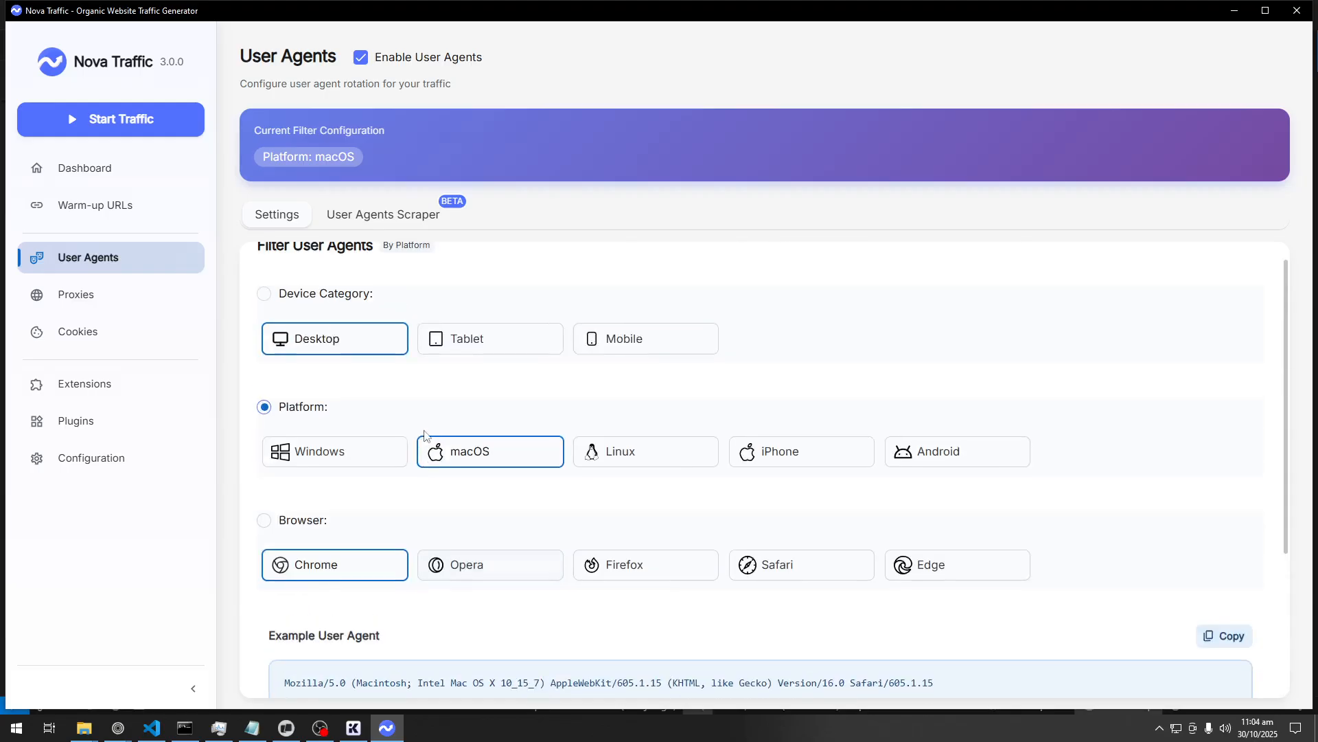
# Enable proxies on the Proxies page
pyautogui.click(148, 295)
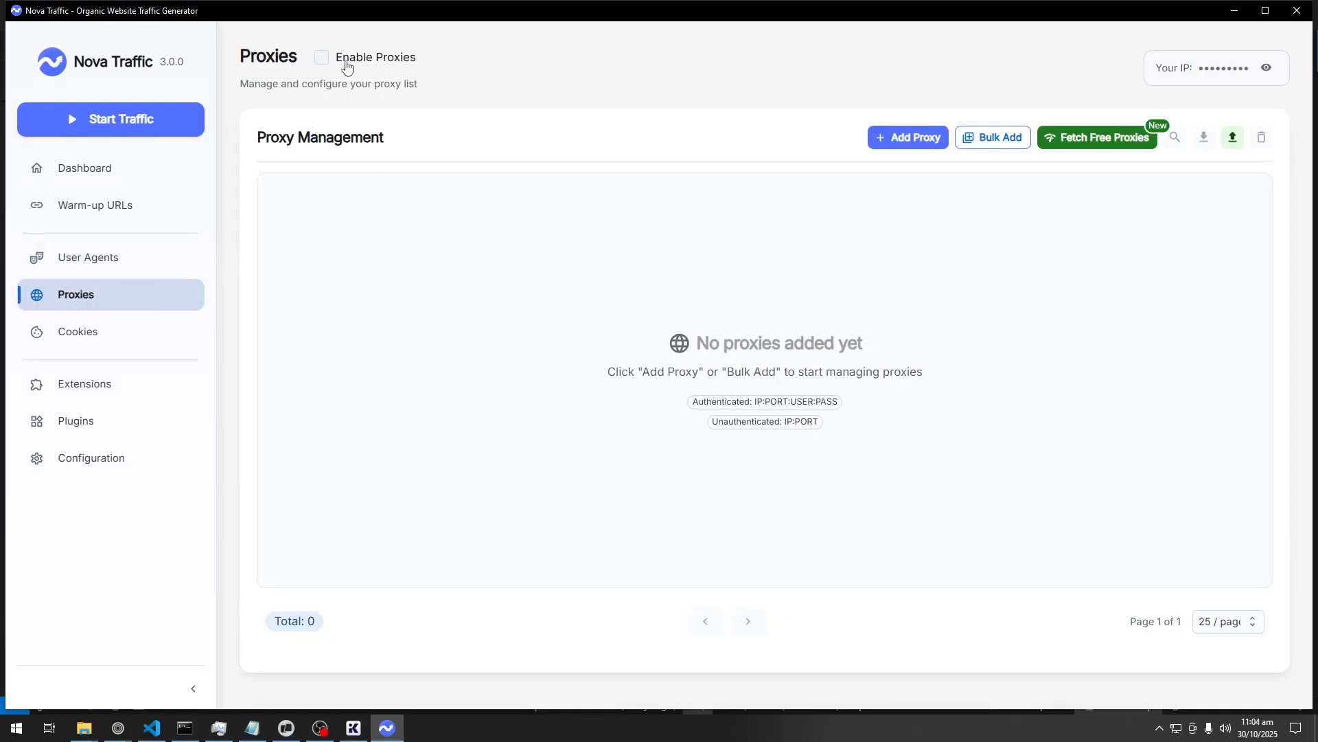
pyautogui.click(397, 66)
# Inspect the forms for adding a single proxy and for bulk adding proxies, closing each without adding anything
pyautogui.click(911, 146)
pyautogui.click(797, 456)
pyautogui.click(993, 137)
pyautogui.click(817, 419)
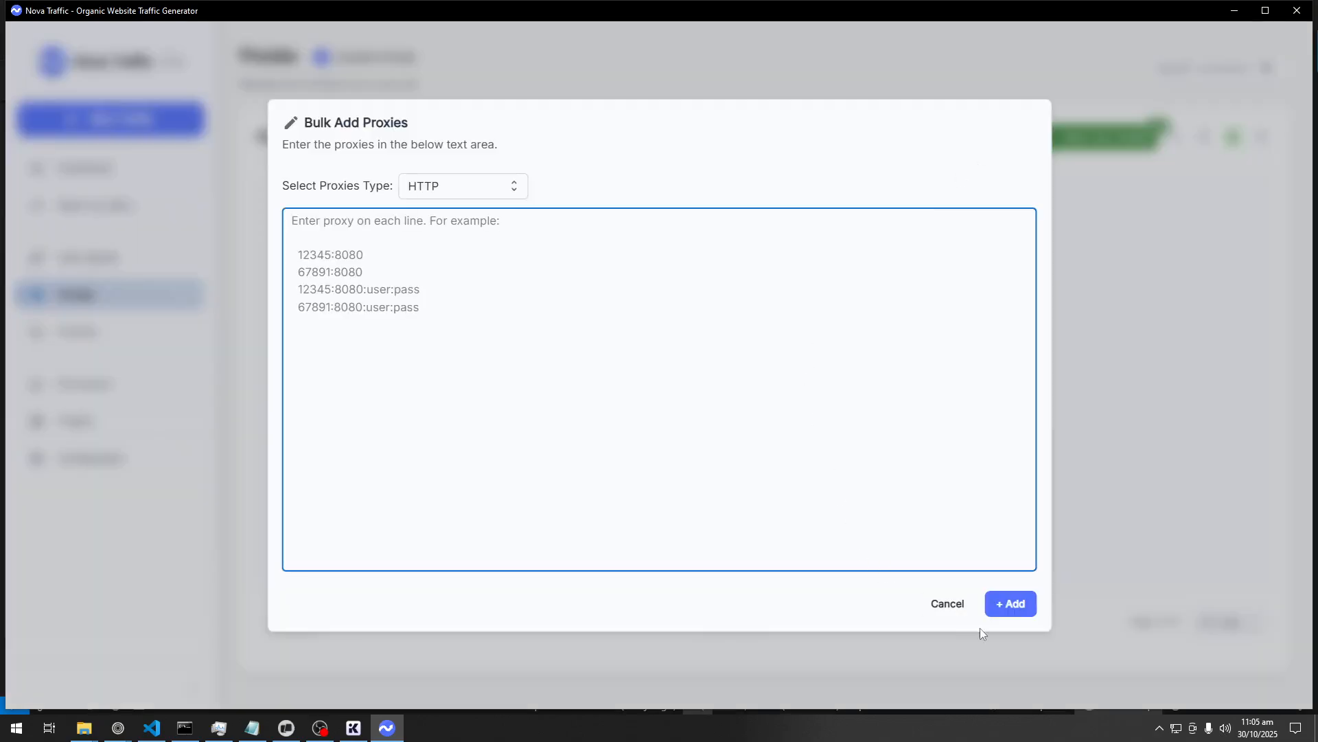
pyautogui.click(946, 607)
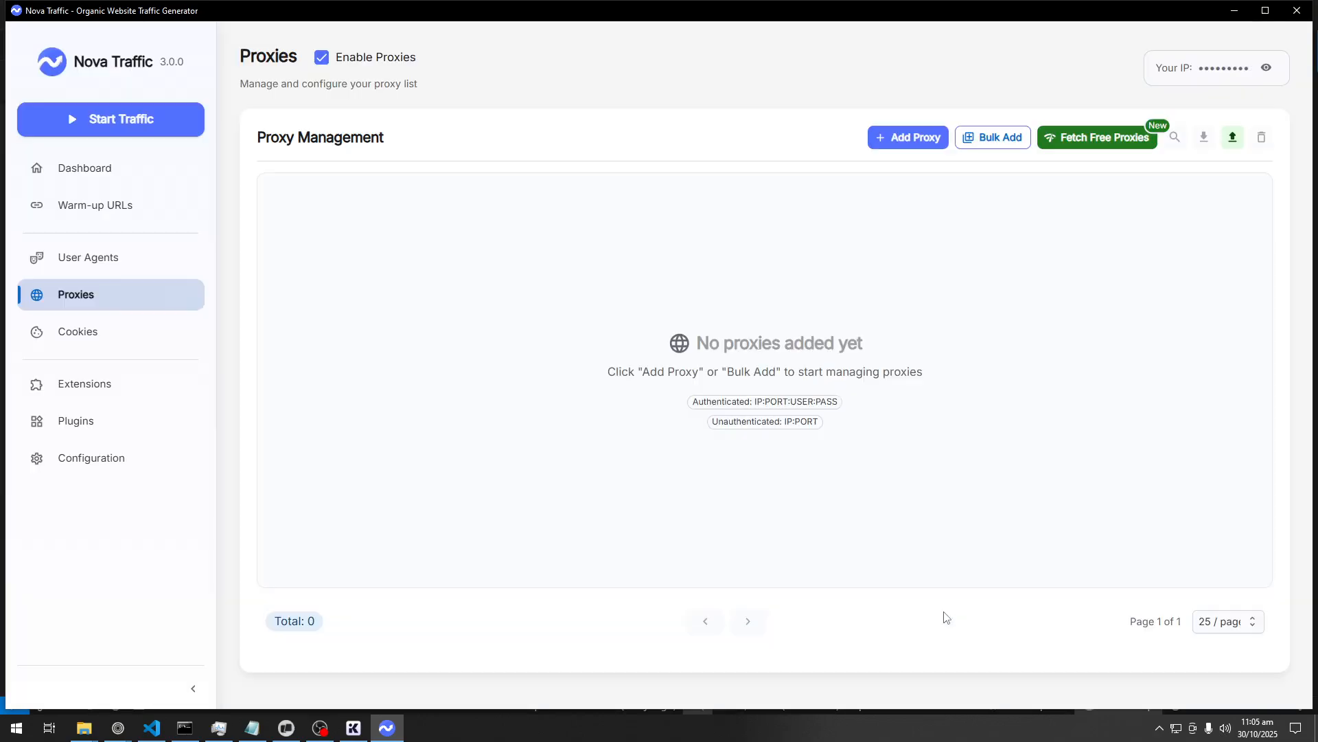
# From the proxy import dialog, view Webshare 10 proxies (9).txt from the Downloads folder in Notepad, with the window maximized and the text enlarged
pyautogui.click(1234, 139)
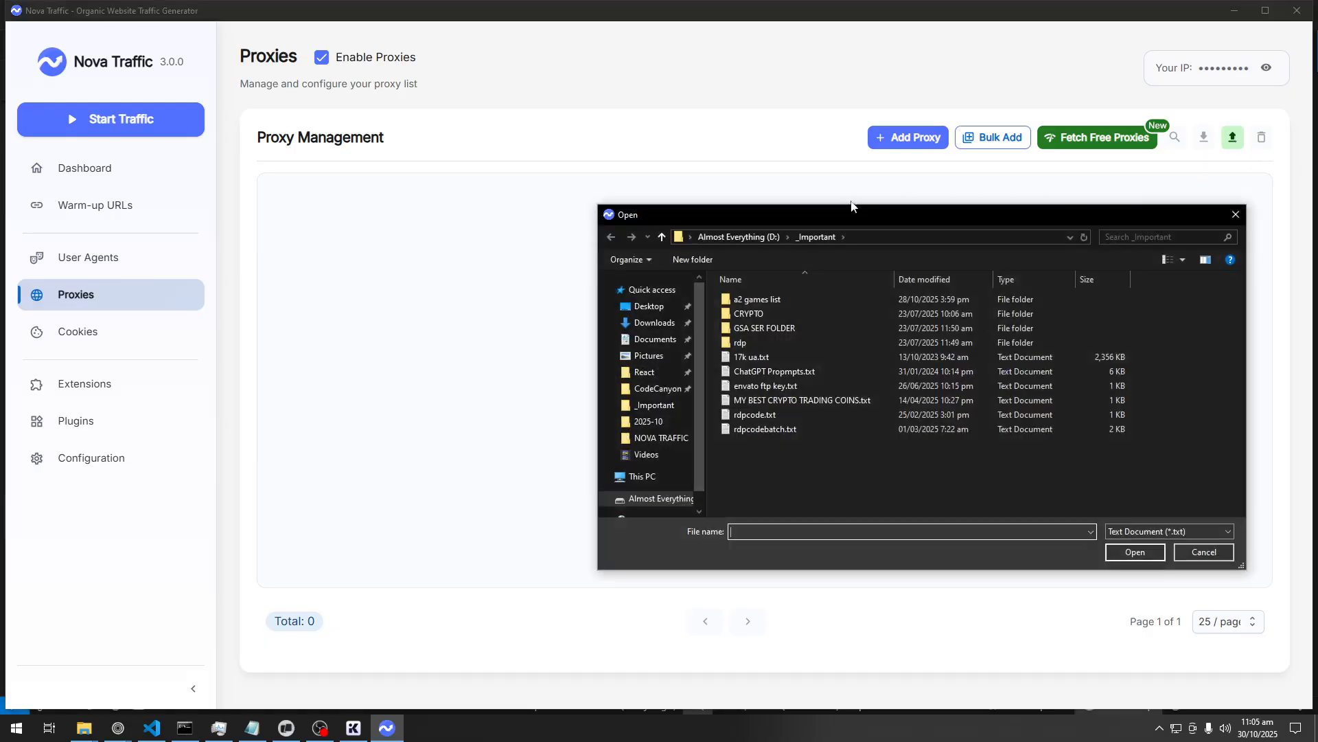
pyautogui.click(658, 323)
pyautogui.rightClick(731, 416)
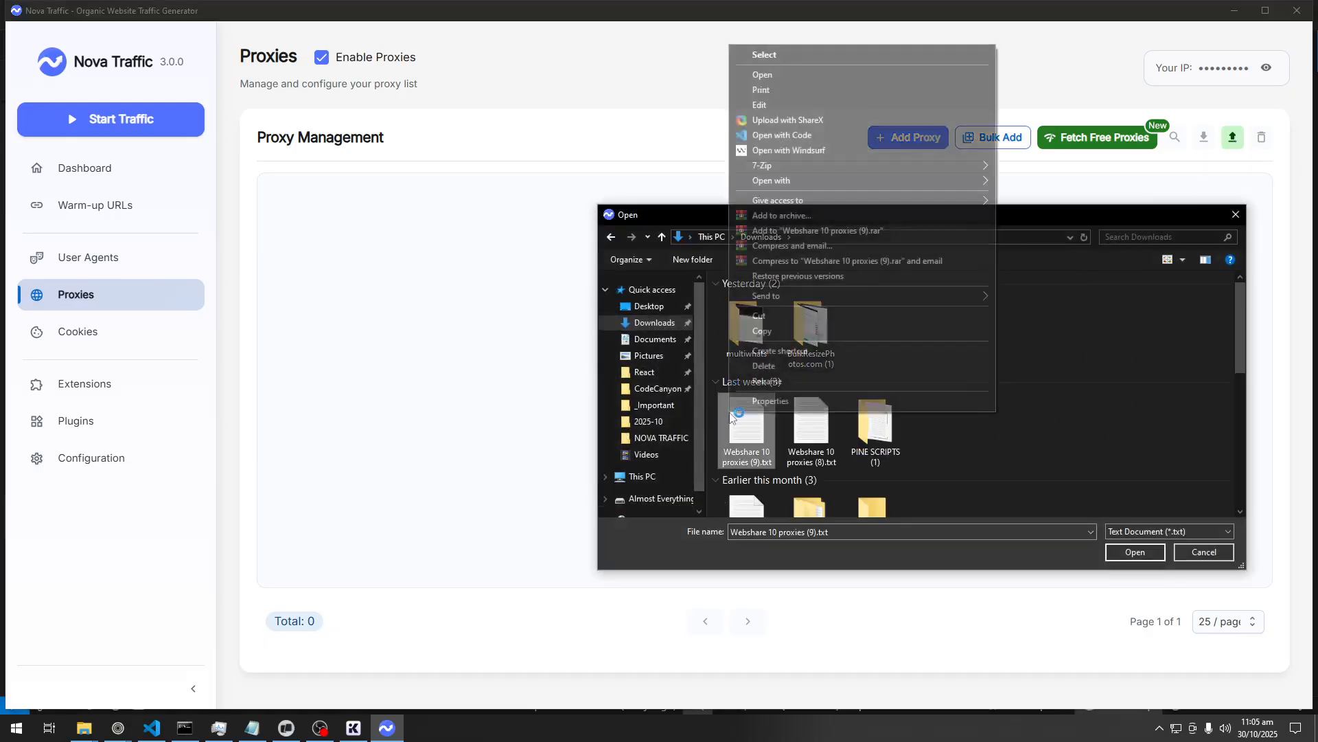
pyautogui.click(766, 74)
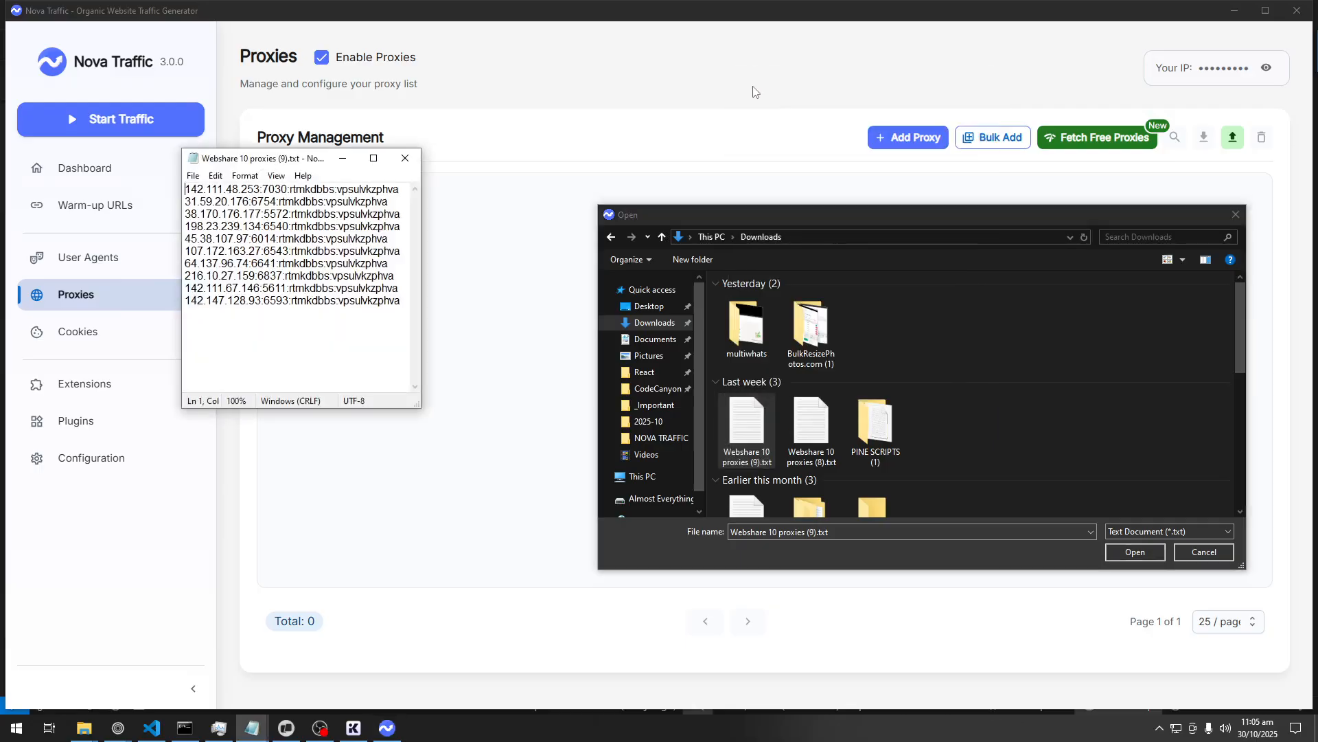
pyautogui.click(374, 158)
pyautogui.click(364, 153)
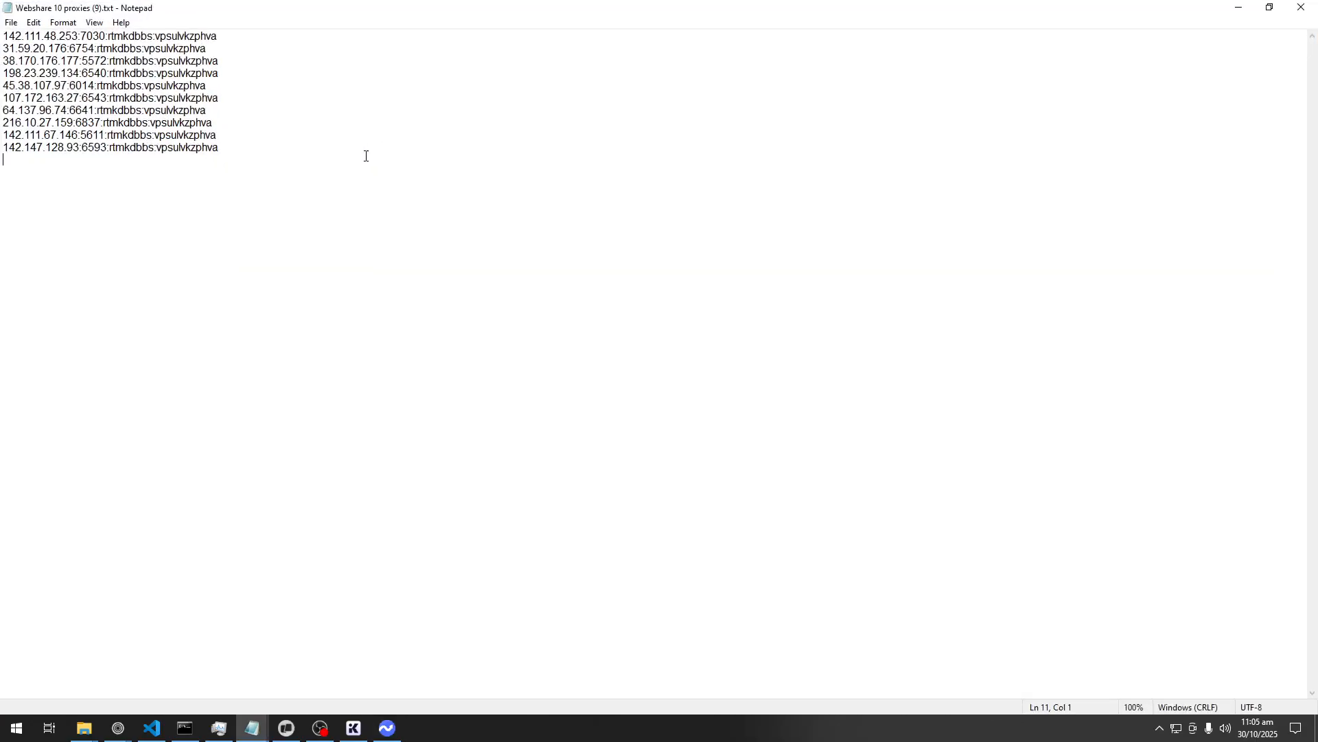
pyautogui.scroll(8, 366, 169)
pyautogui.scroll(4, 367, 170)
pyautogui.click(407, 41)
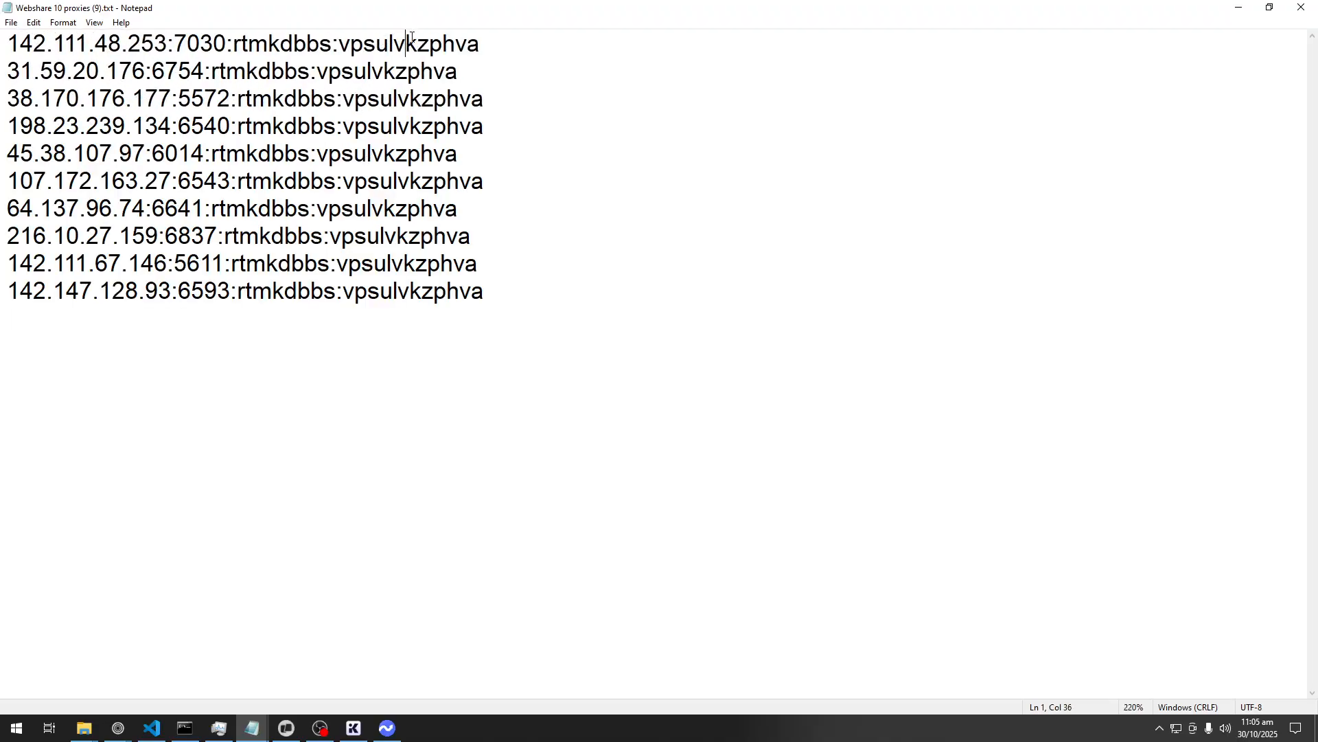
# Examine the IP, port, username and password format of the first proxy line in the text file
pyautogui.click(393, 126)
pyautogui.moveTo(12, 45); pyautogui.dragTo(506, 48)
pyautogui.click(175, 41)
pyautogui.doubleClick(175, 41)
pyautogui.click(225, 43)
pyautogui.doubleClick(225, 42)
pyautogui.click(355, 48)
pyautogui.click(506, 47)
# Import Webshare 10 proxies (9).txt into the proxy list and check the first proxy in it
pyautogui.hotkey('alt', 'Tab')
pyautogui.doubleClick(735, 416)
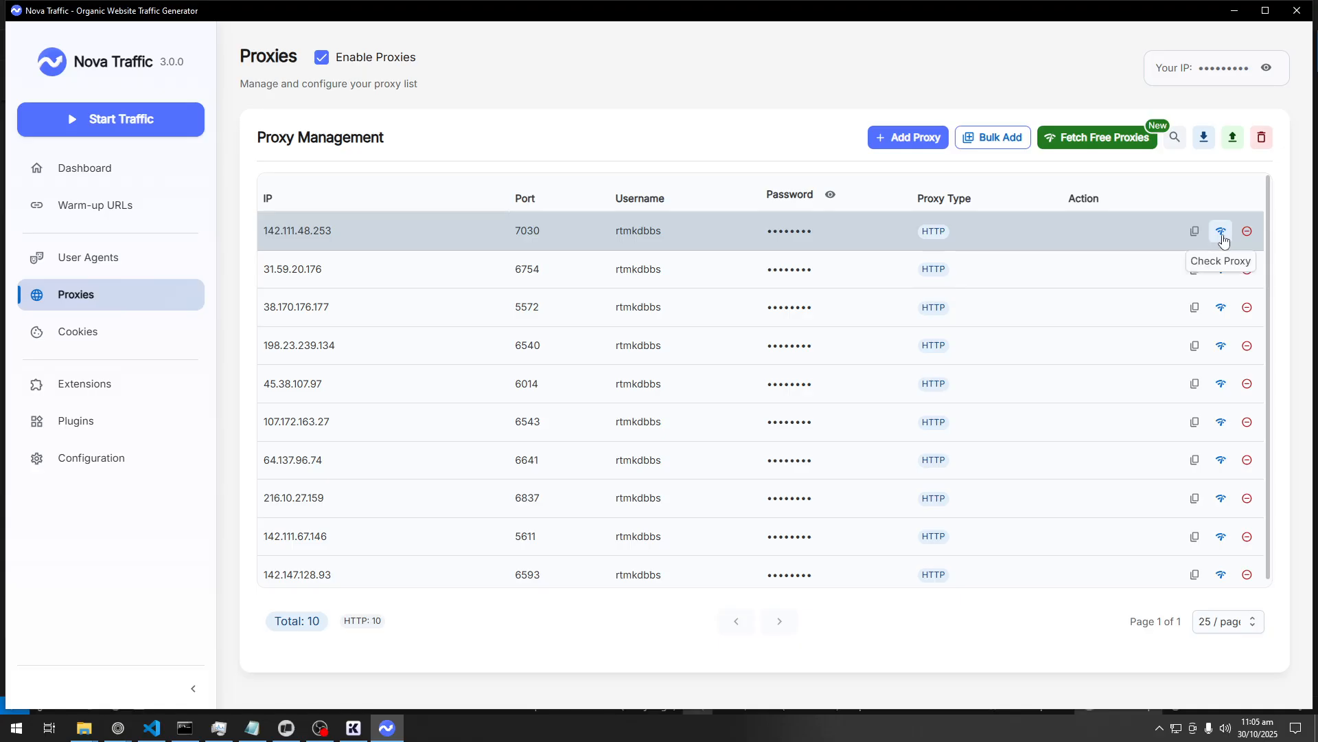
pyautogui.click(1221, 234)
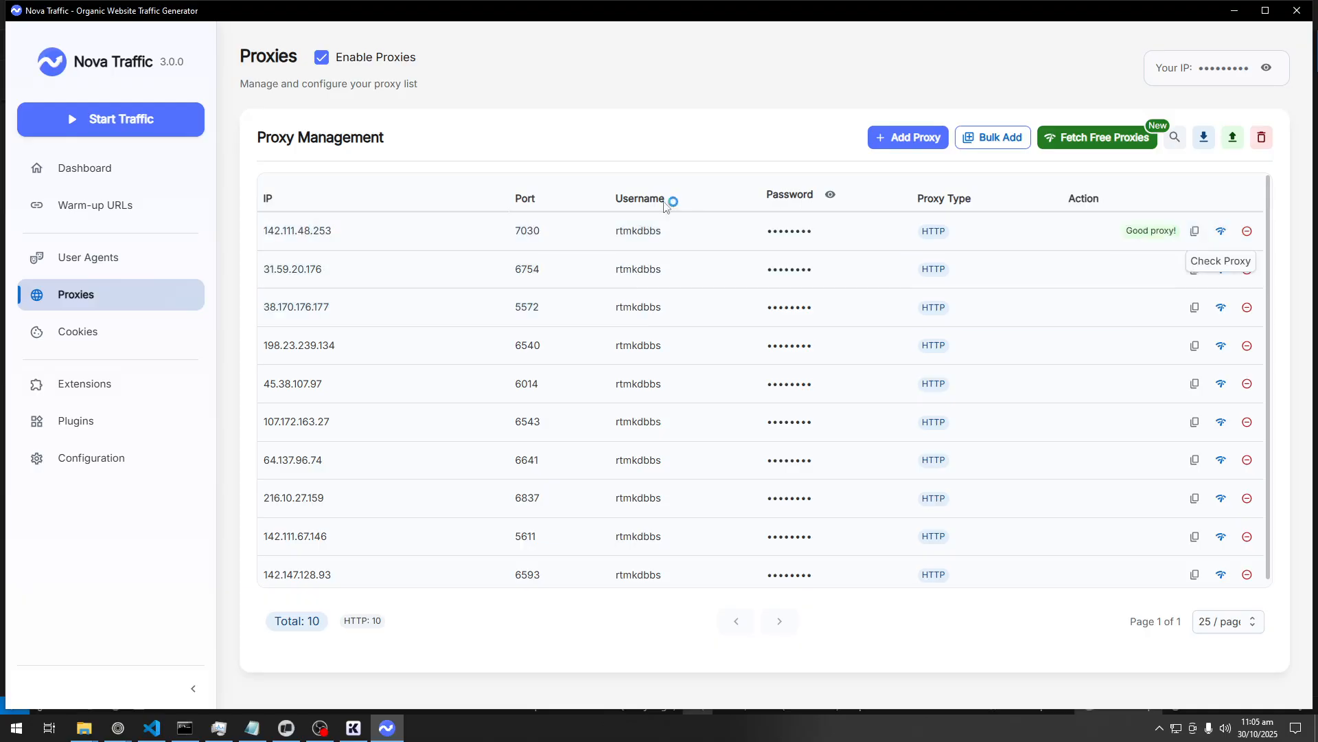
# Look through the Cookies, Extensions and Plugins pages, examining the available device, privacy, interaction and automation plugins
pyautogui.click(147, 343)
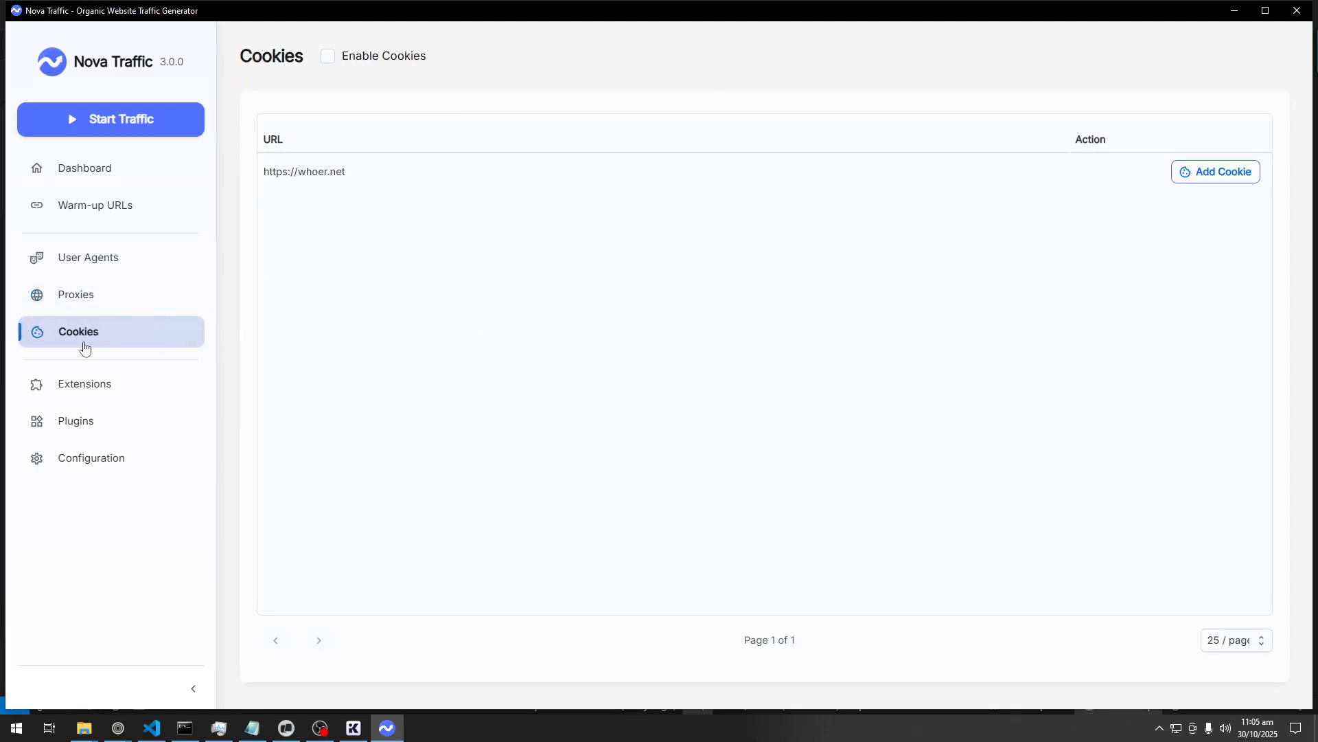
pyautogui.click(131, 399)
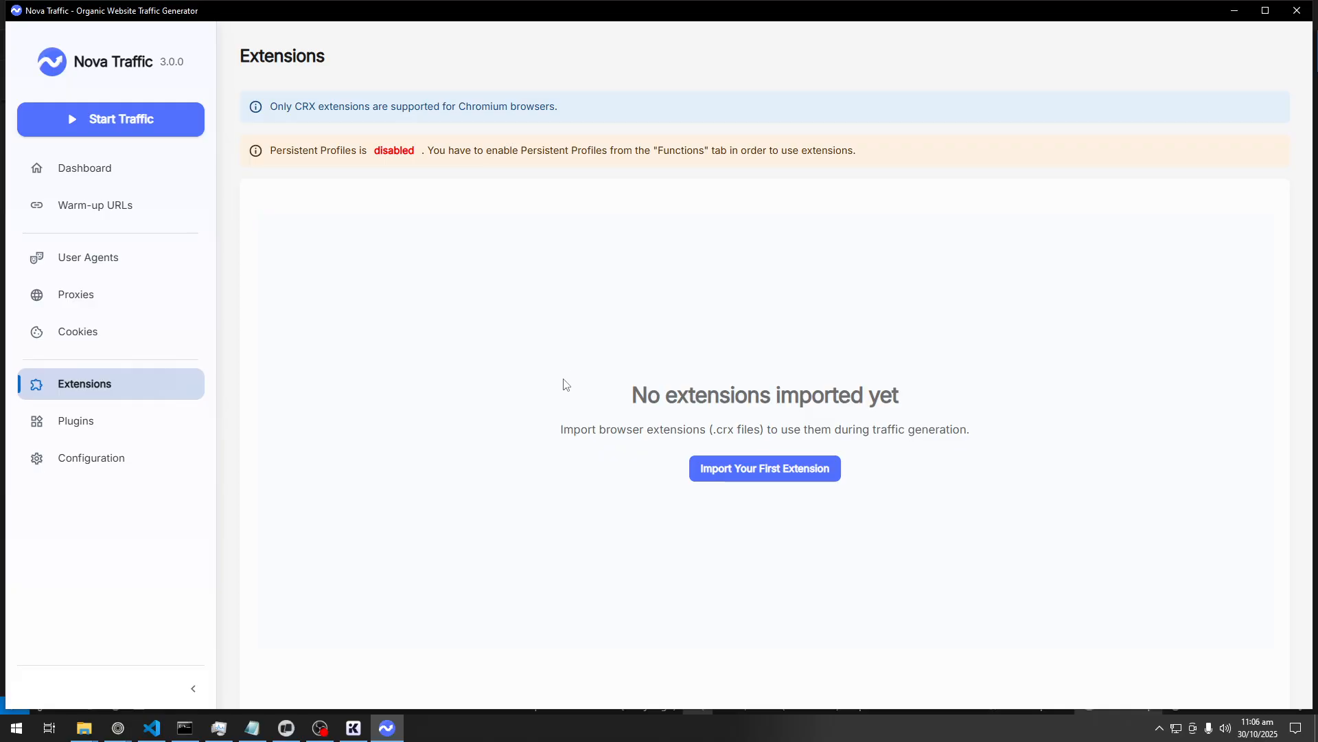
pyautogui.click(137, 421)
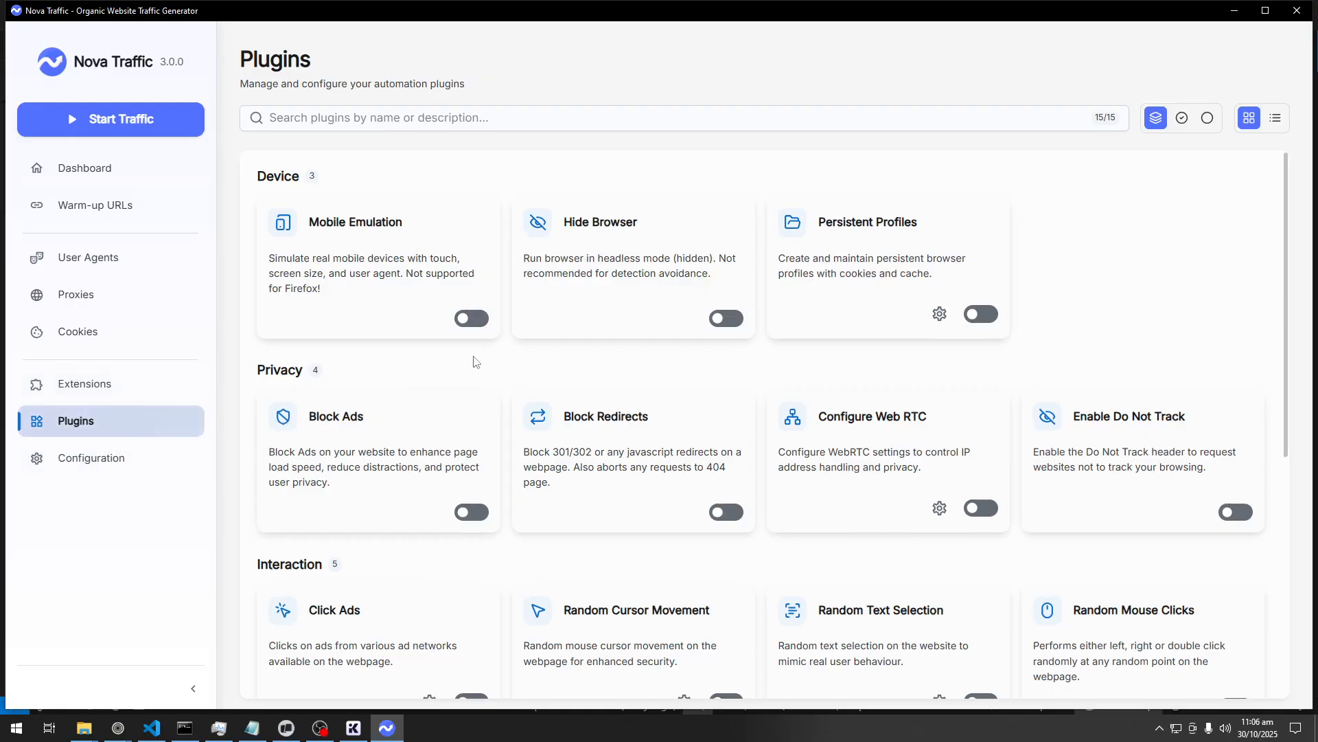
pyautogui.scroll(-6, 635, 488)
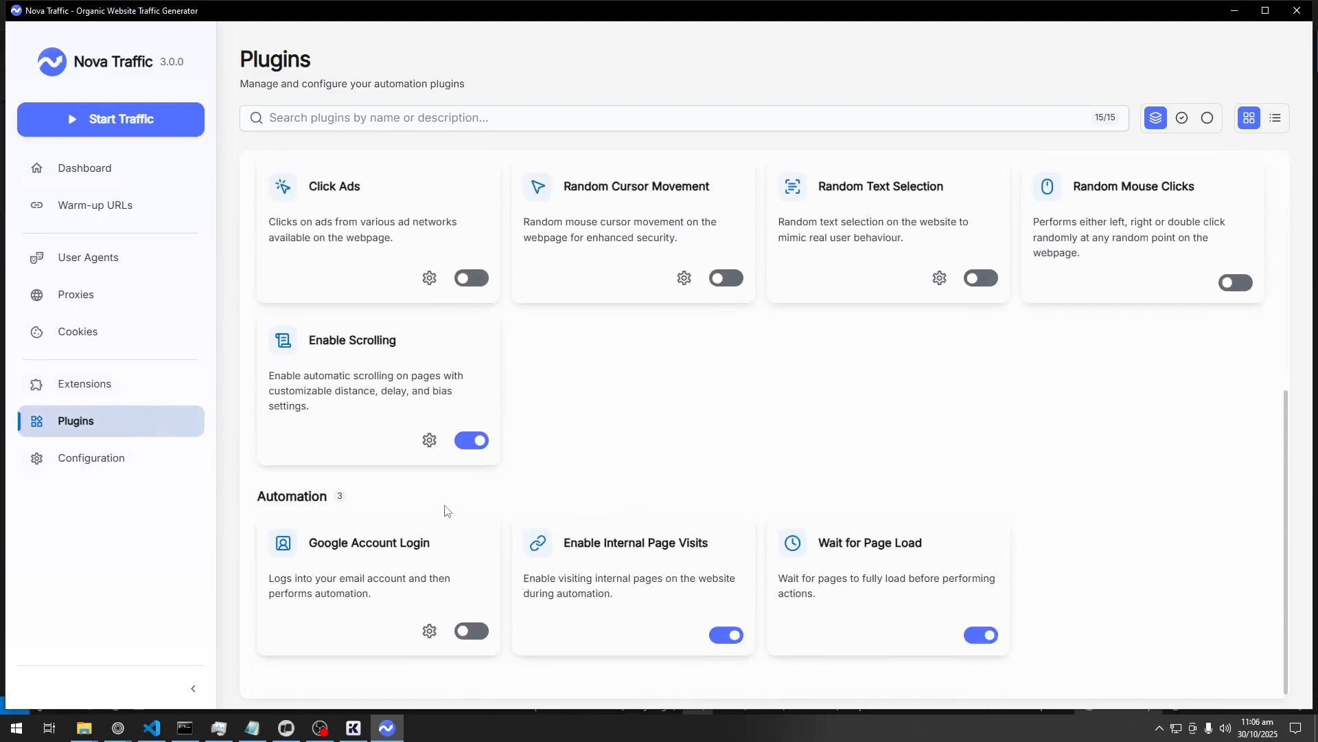
pyautogui.scroll(6, 447, 511)
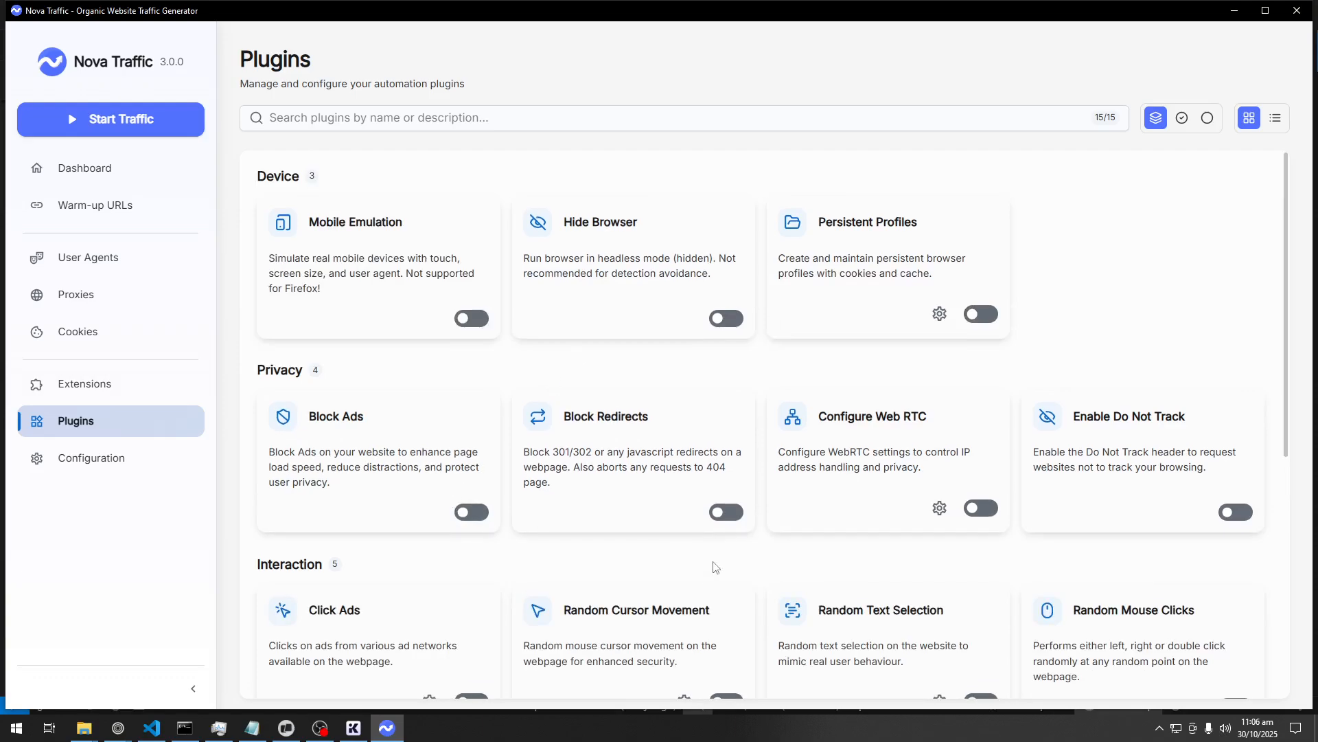
pyautogui.scroll(-3, 710, 572)
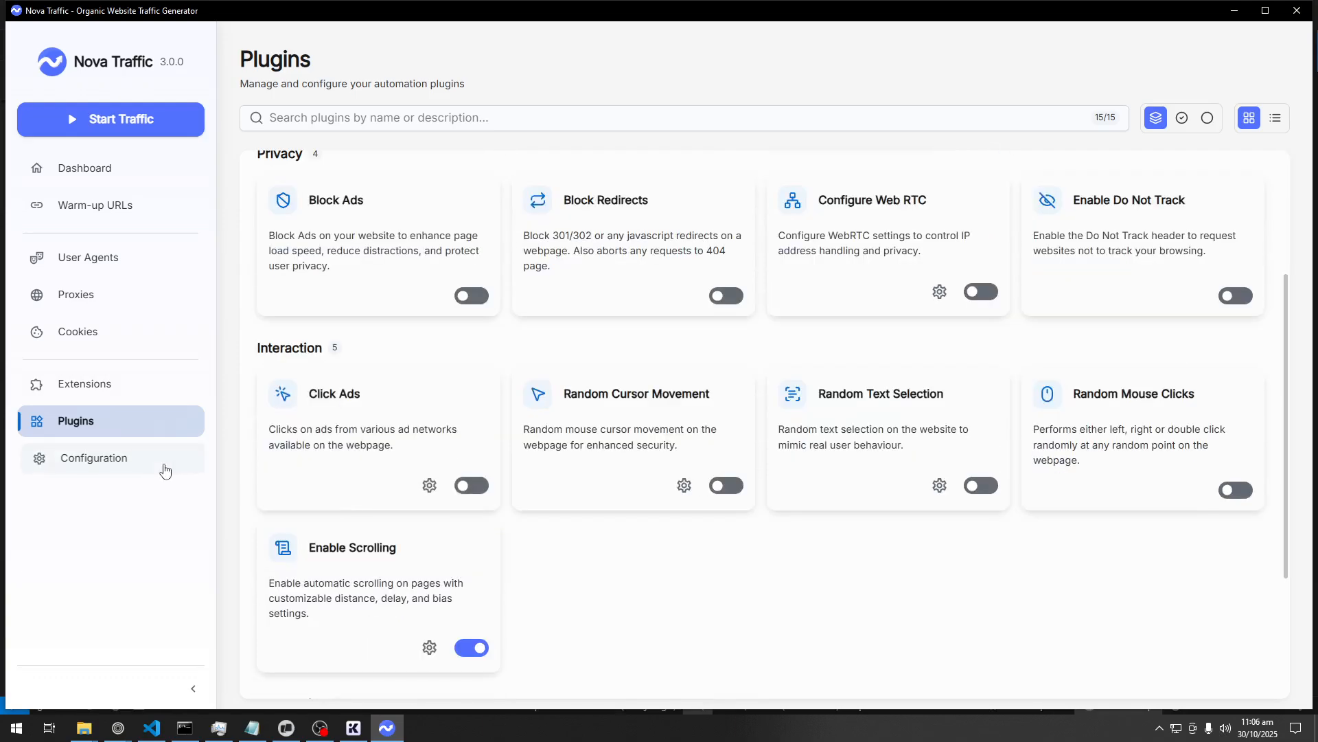
# Set the traffic quantity to 100 in the general configuration
pyautogui.click(79, 458)
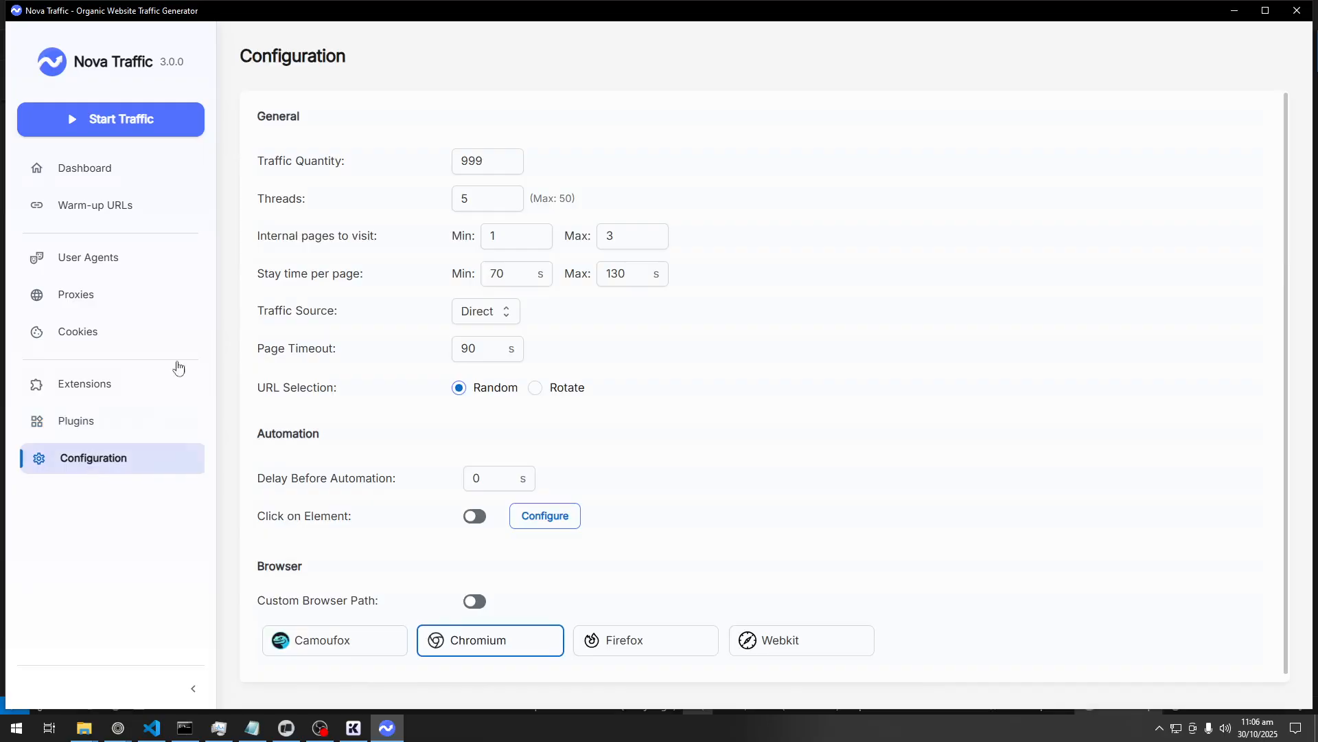
pyautogui.click(488, 160)
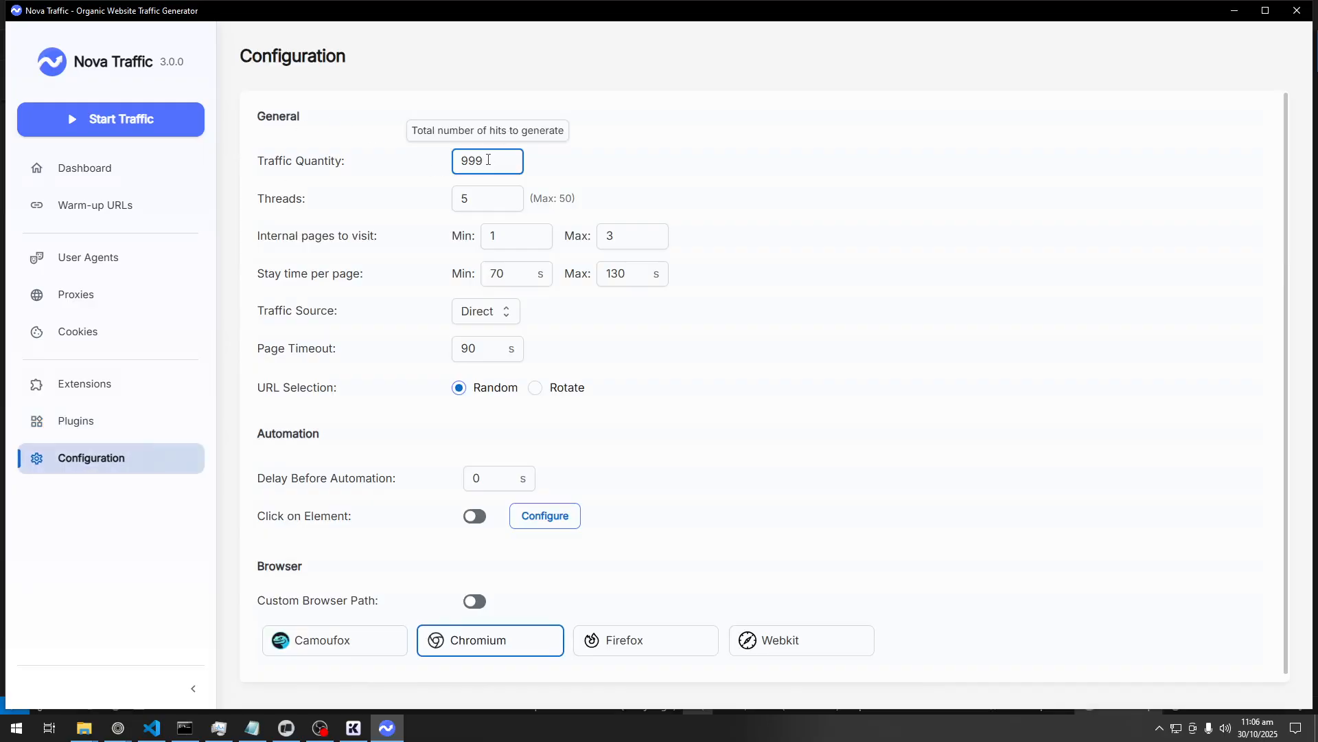
pyautogui.moveTo(488, 160); pyautogui.dragTo(421, 171)
pyautogui.write('100')
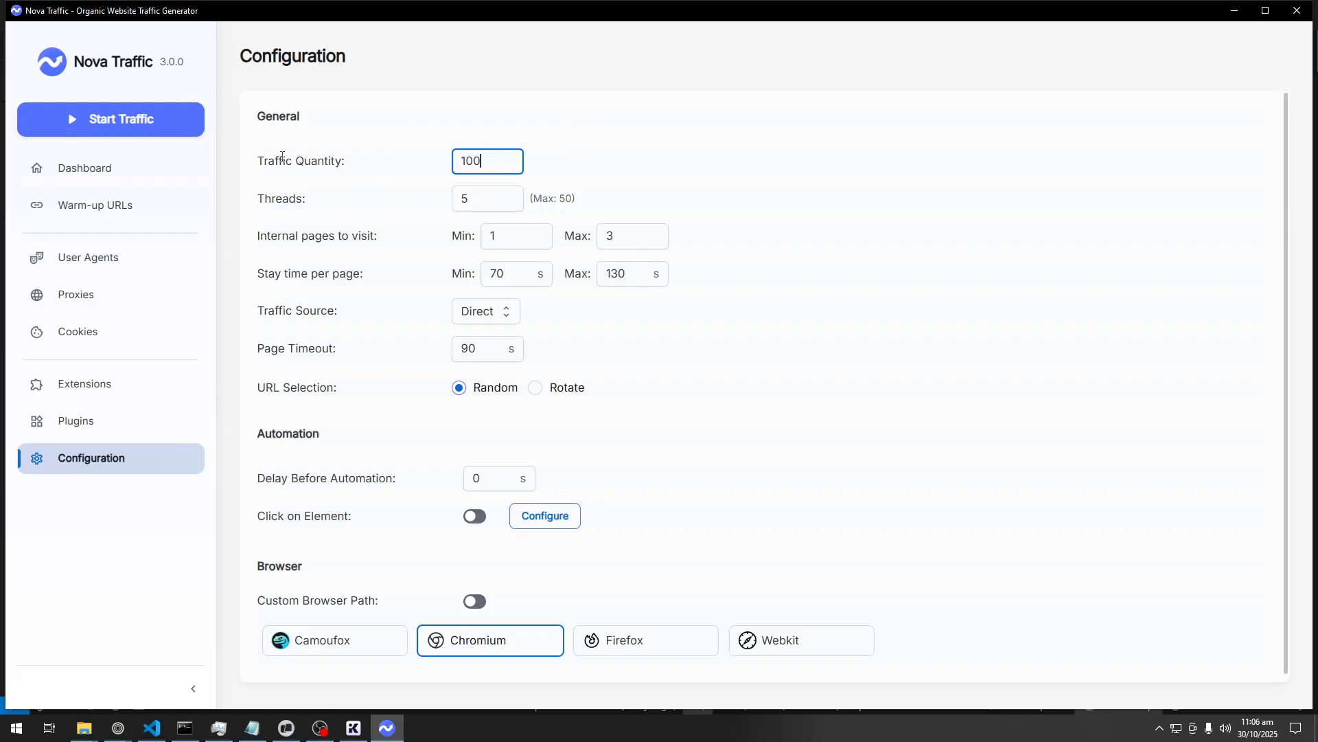
# Try lowering the number of threads and set it back to 5
pyautogui.click(450, 195)
pyautogui.doubleClick(273, 194)
pyautogui.click(324, 212)
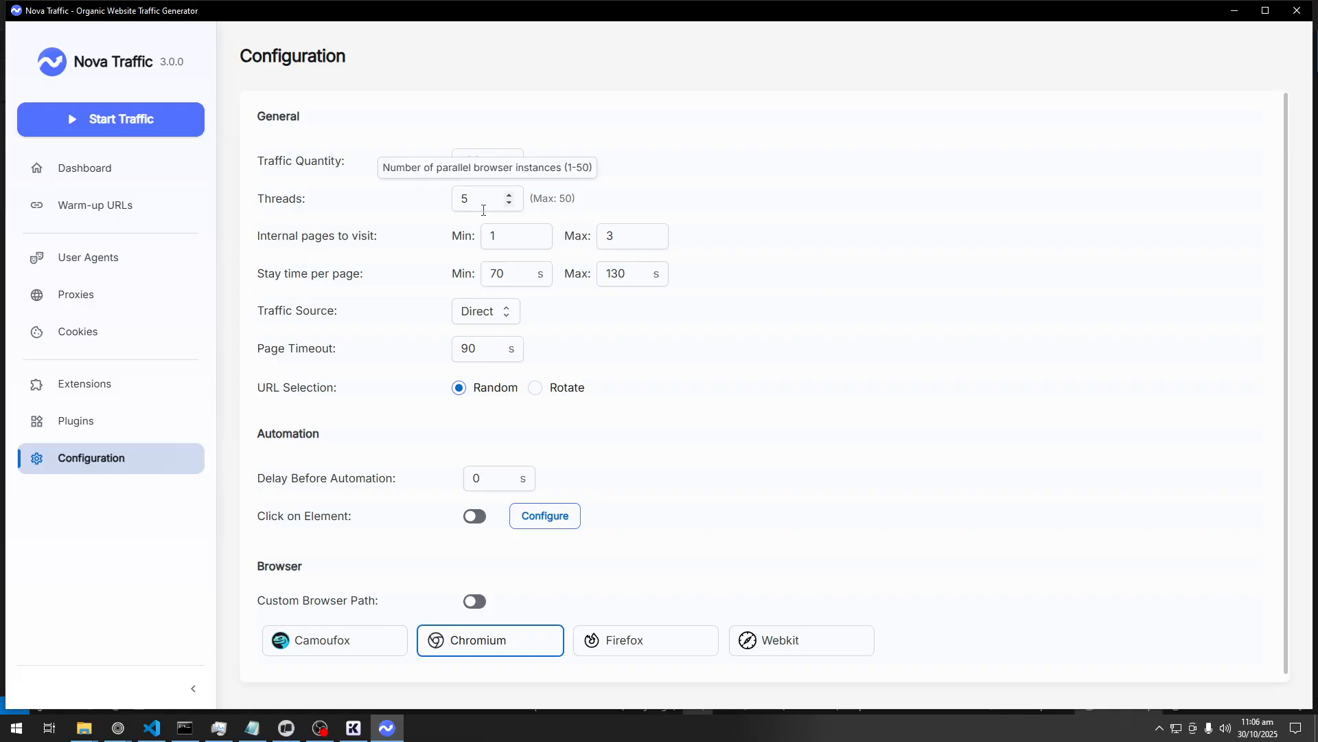
pyautogui.click(482, 202)
pyautogui.click(509, 203)
pyautogui.click(509, 202)
pyautogui.click(509, 202)
pyautogui.click(509, 202)
pyautogui.click(509, 196)
pyautogui.click(509, 196)
pyautogui.click(509, 196)
pyautogui.click(509, 196)
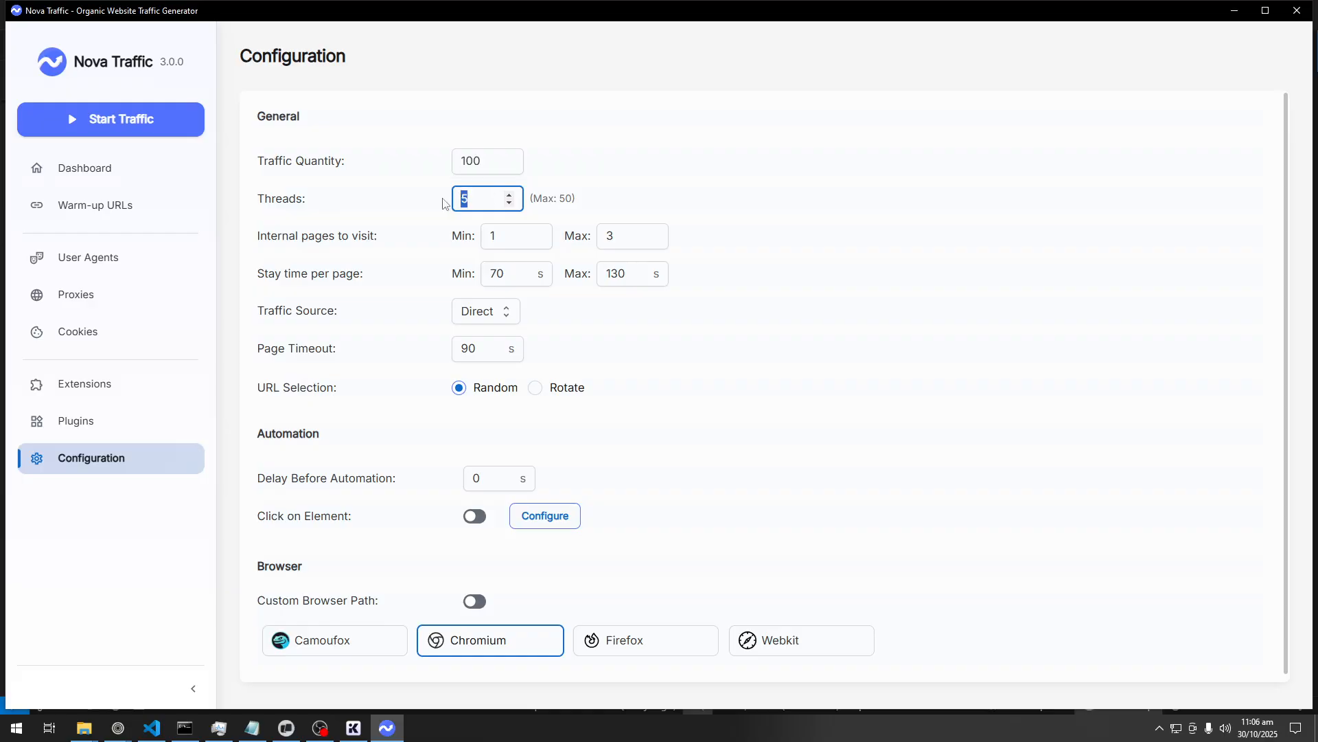
pyautogui.click(426, 217)
# Review the minimum and maximum settings for the internal pages to visit
pyautogui.moveTo(288, 228)
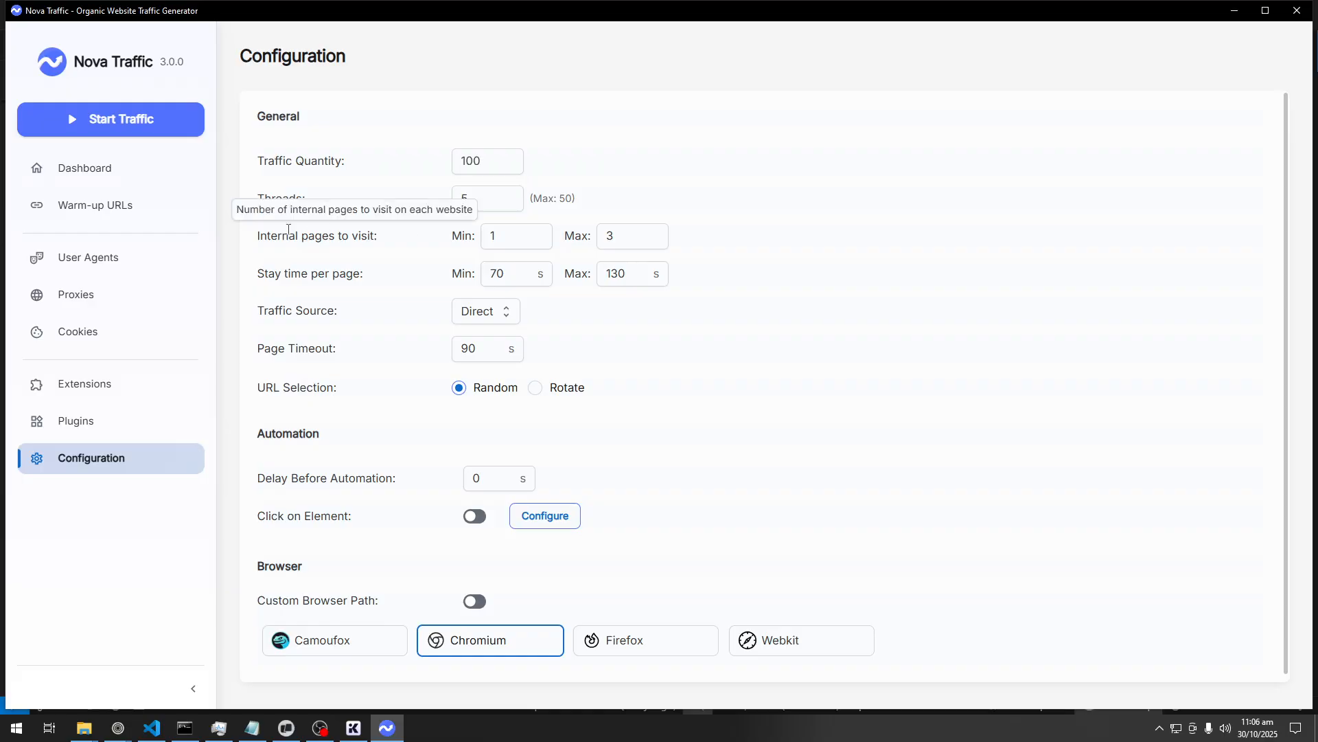
pyautogui.moveTo(271, 236); pyautogui.dragTo(364, 239)
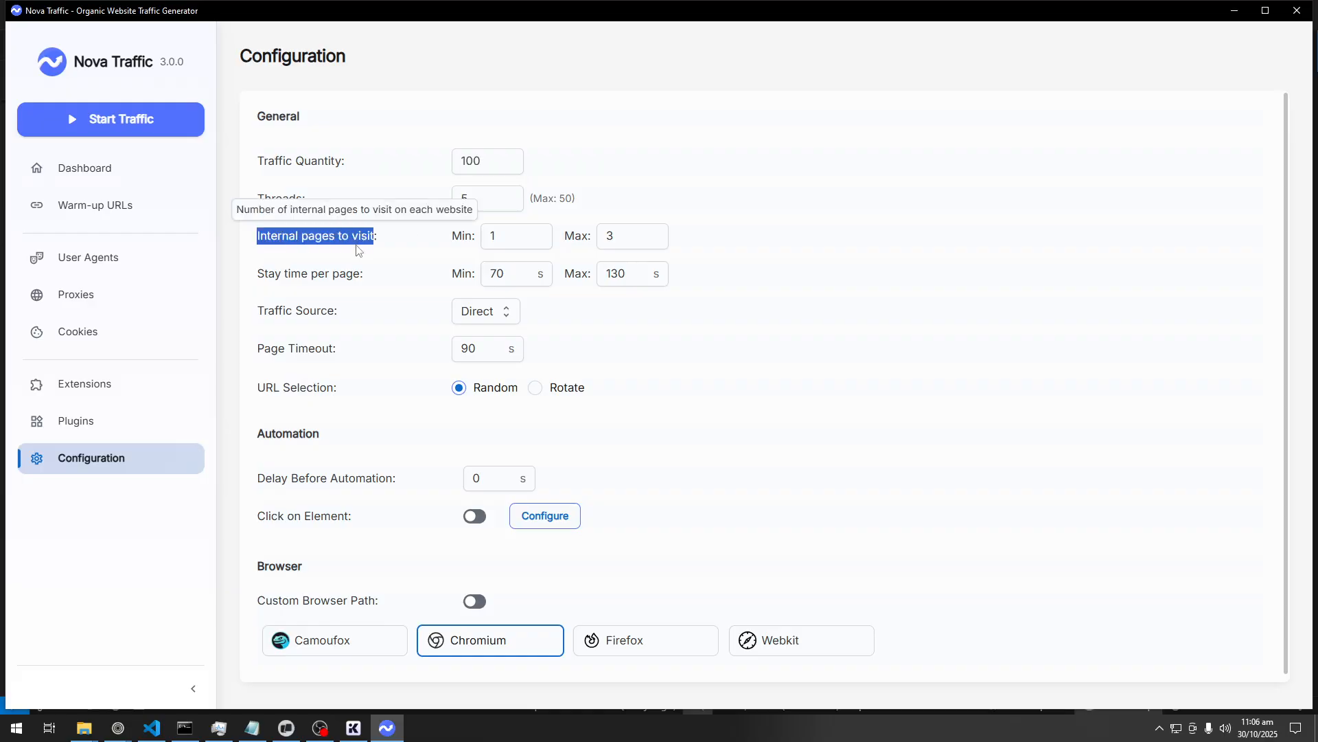
pyautogui.click(402, 245)
pyautogui.click(492, 241)
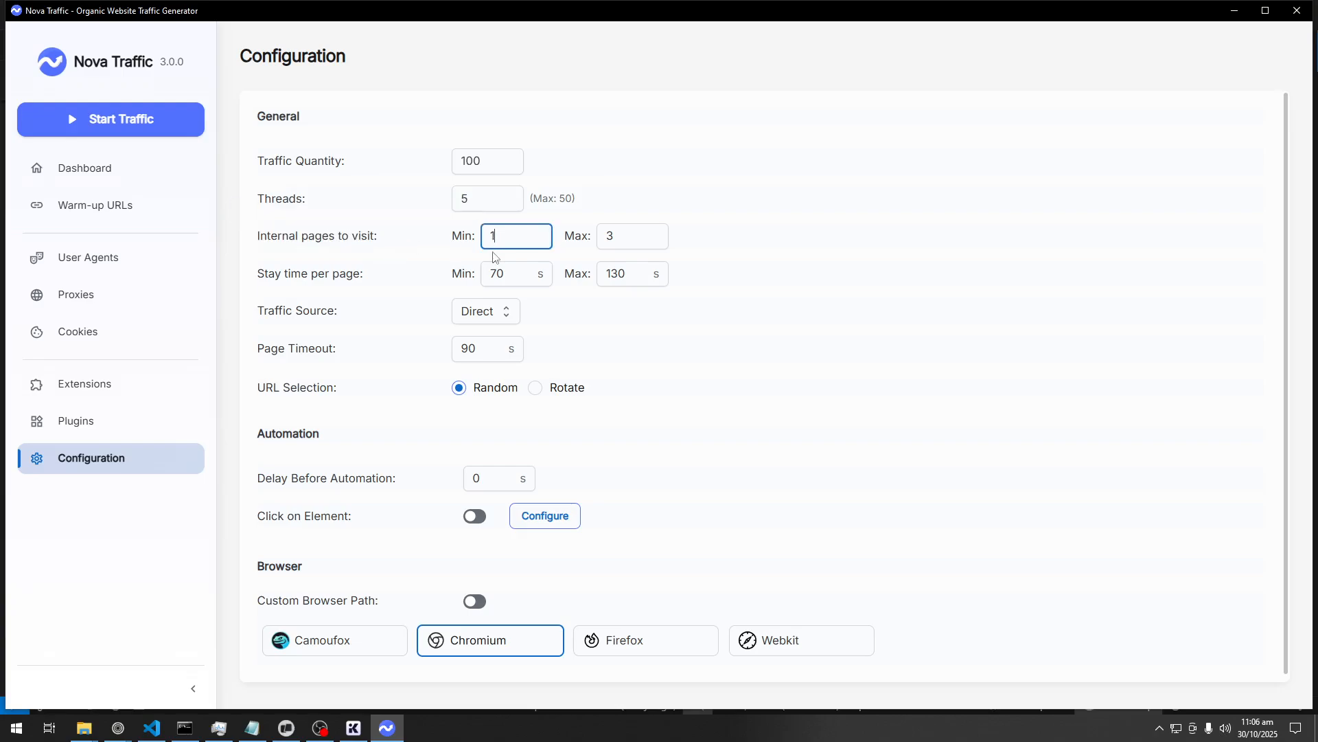
pyautogui.press('Tab')
pyautogui.click(506, 239)
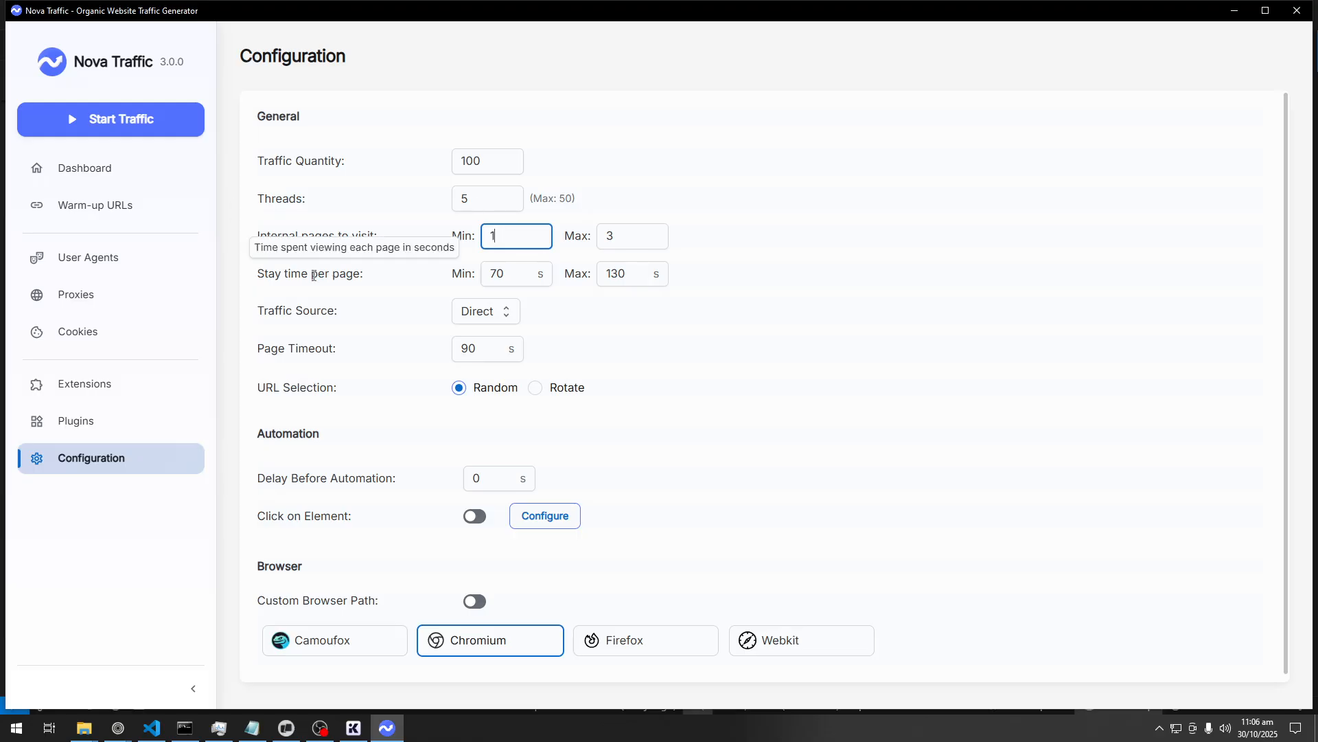
# Set the stay time per page to a minimum of 60 seconds and a maximum of 120 seconds
pyautogui.click(495, 280)
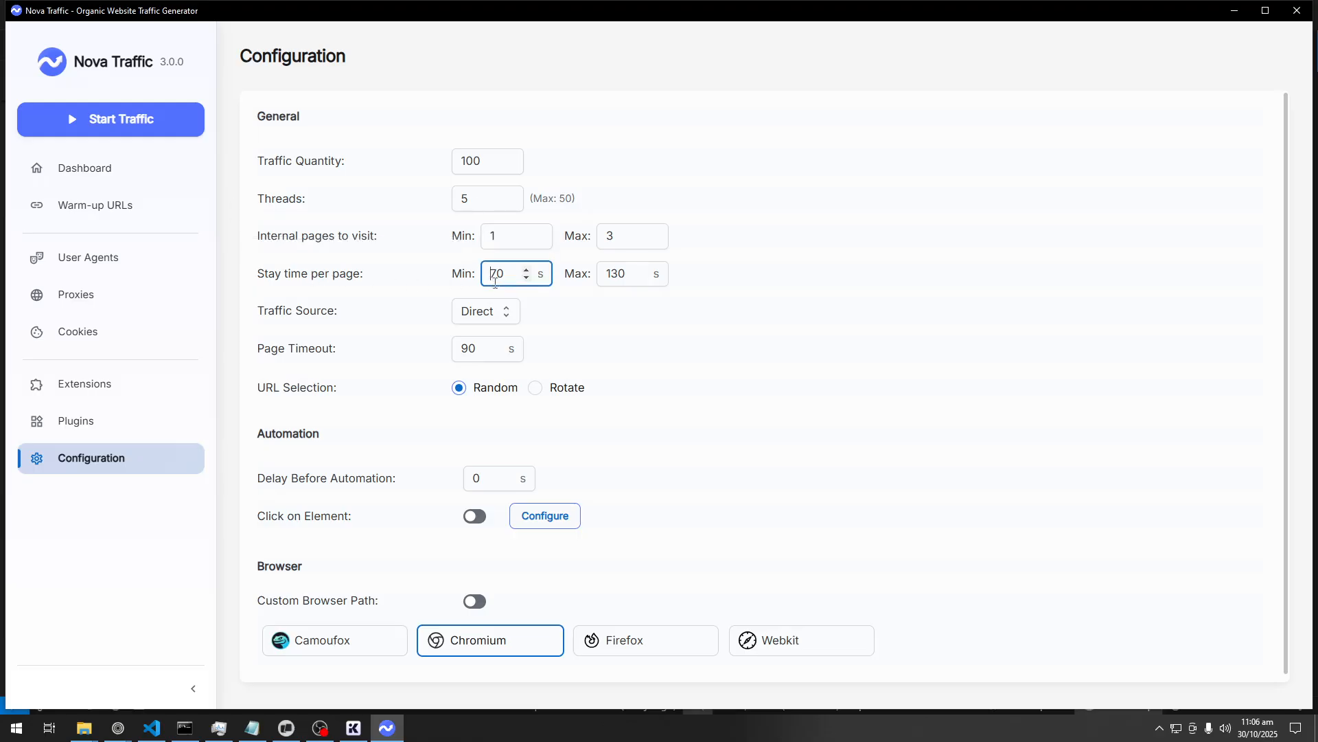
pyautogui.doubleClick(501, 276)
pyautogui.click(511, 278)
pyautogui.moveTo(513, 279); pyautogui.dragTo(412, 283)
pyautogui.write('60')
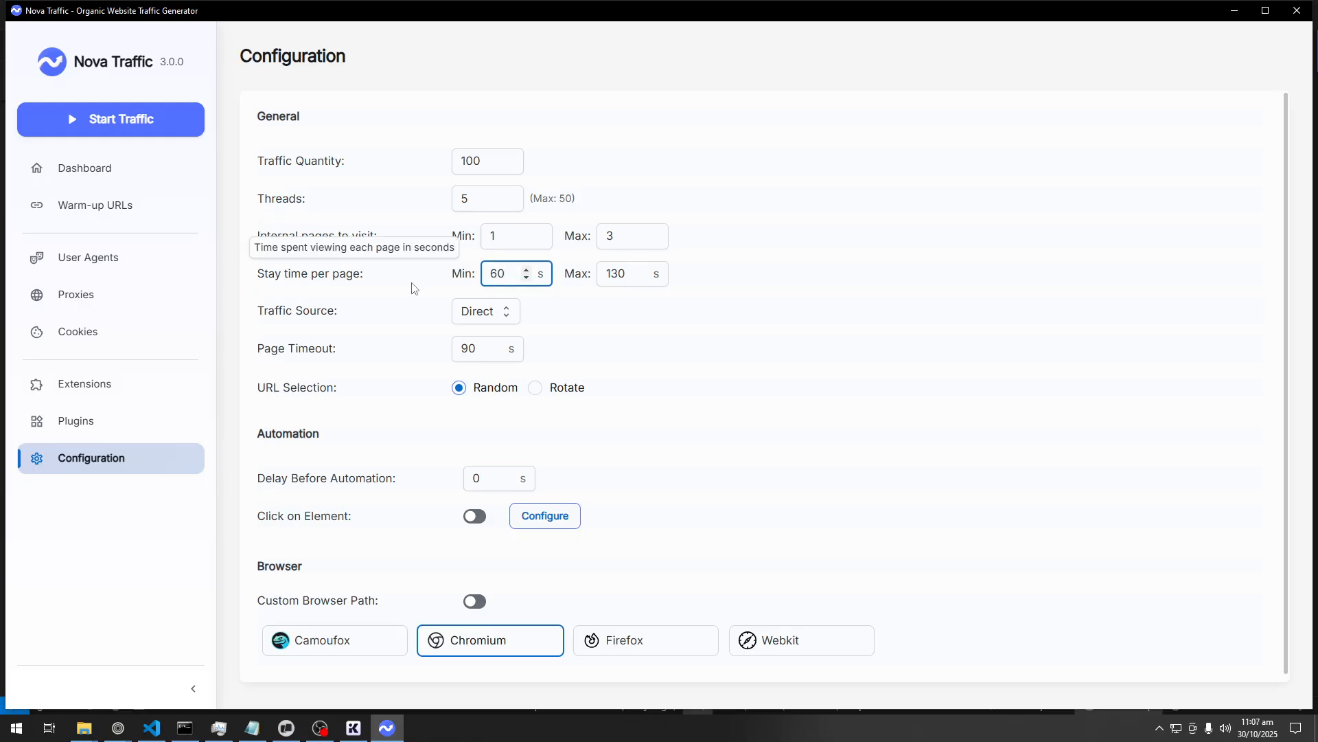
pyautogui.press('Tab')
pyautogui.write('1')
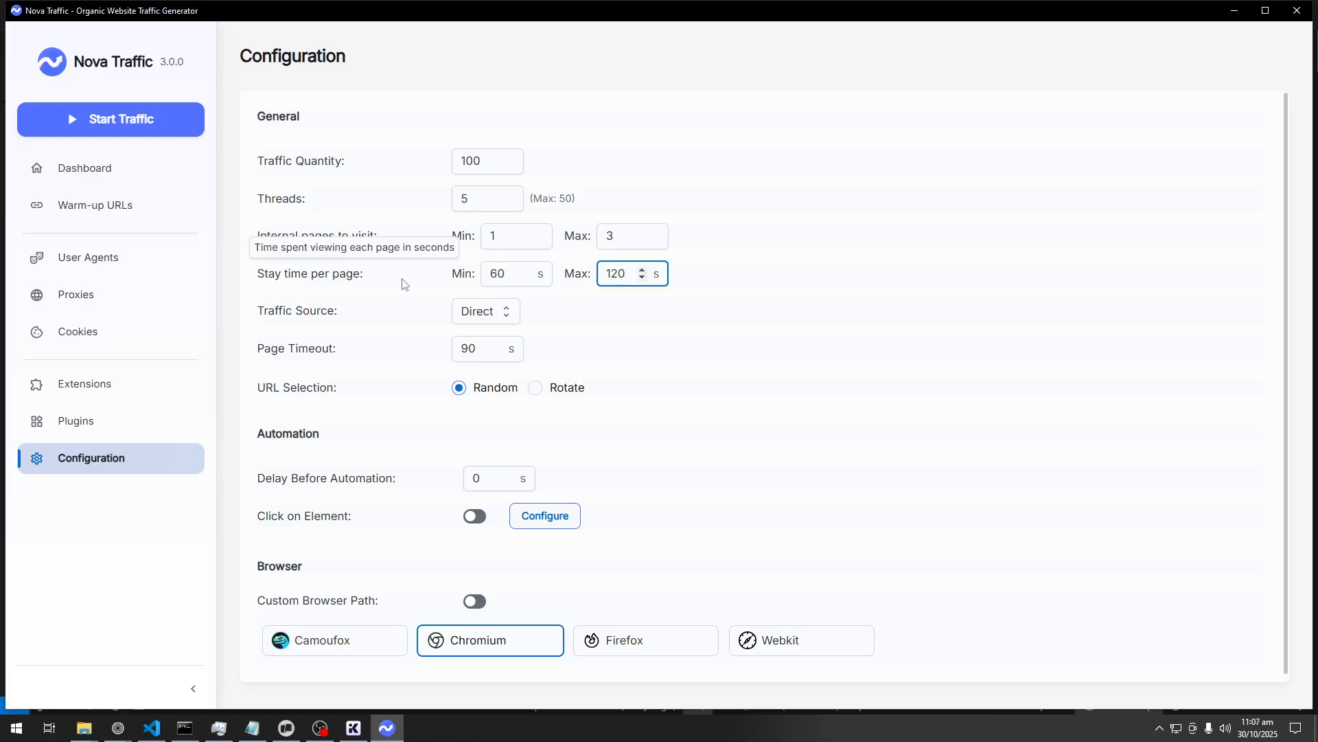
pyautogui.click(762, 290)
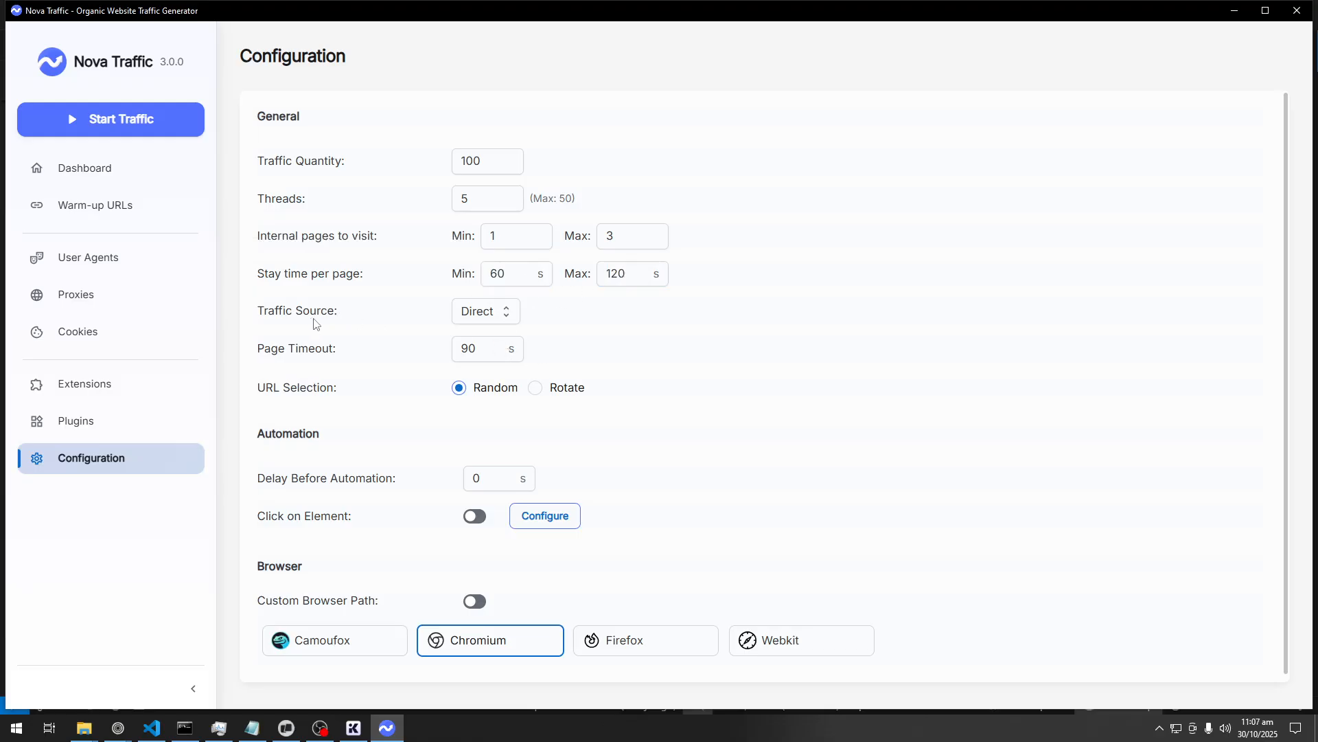
# Try Organic as the traffic source, inspect its 'site:' search operator option, and switch the source back to Direct
pyautogui.click(476, 318)
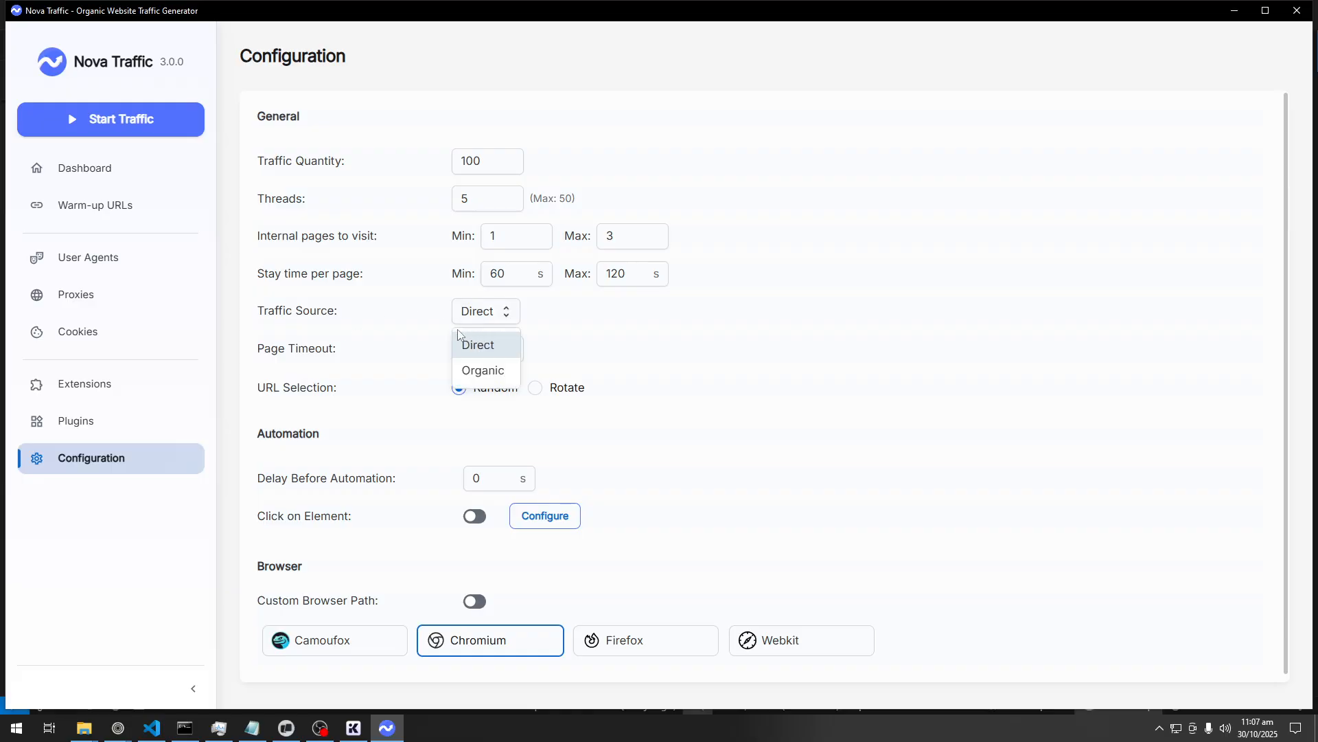
pyautogui.click(481, 370)
pyautogui.click(563, 314)
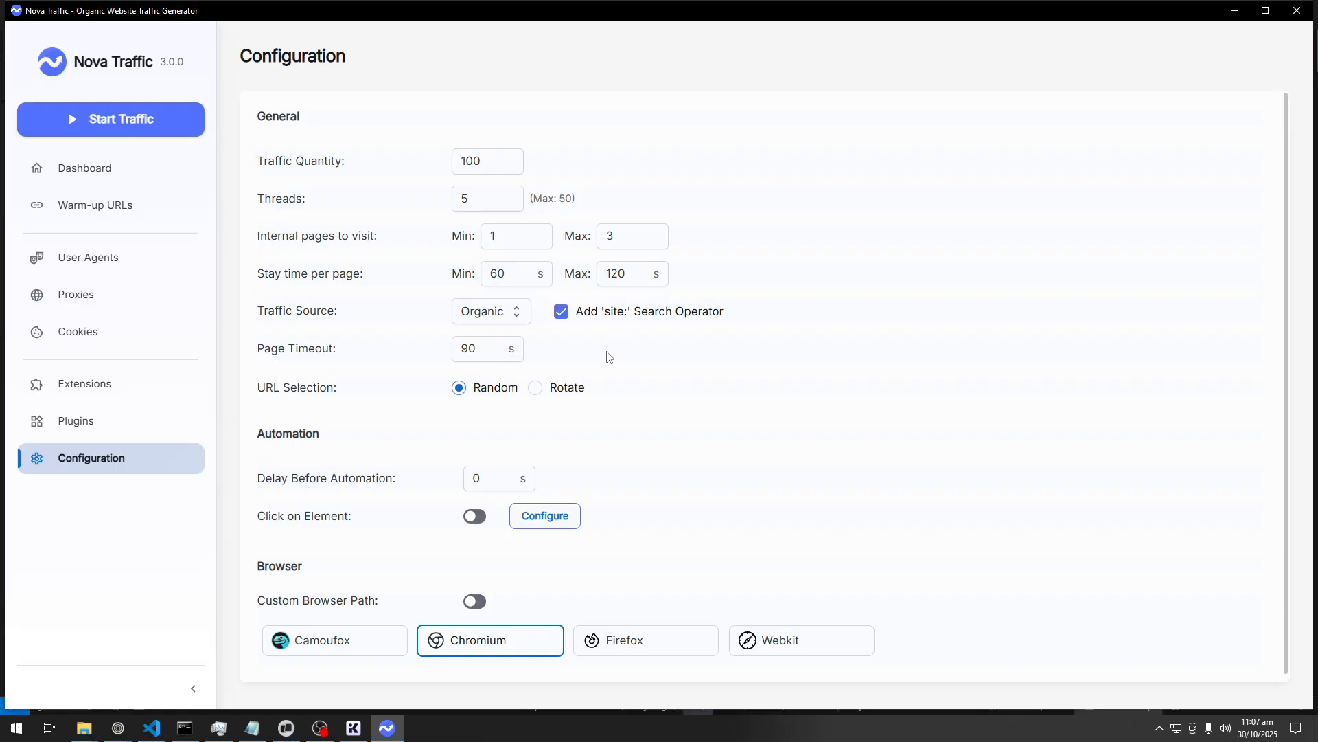
pyautogui.click(521, 311)
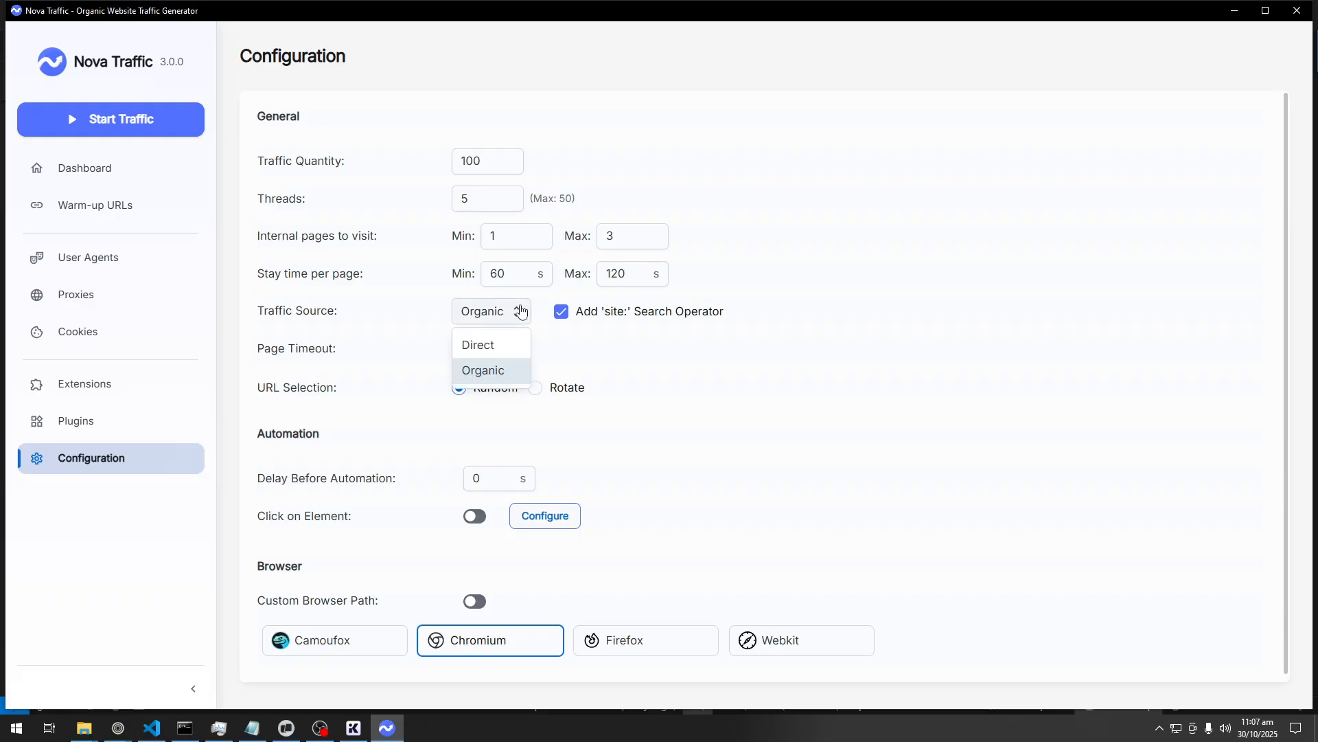
pyautogui.click(492, 345)
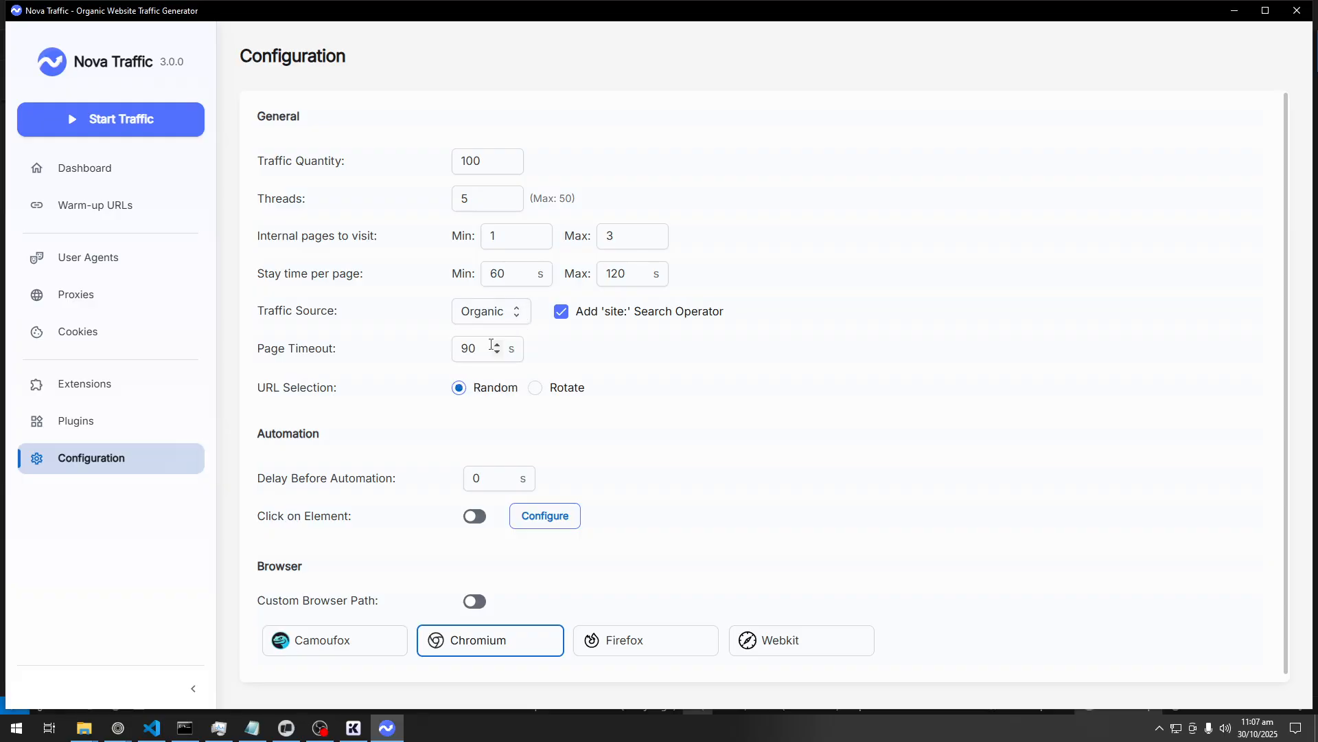
# Try the Rotate option for the URL selection and set it back to Random
pyautogui.scroll(-1, 378, 374)
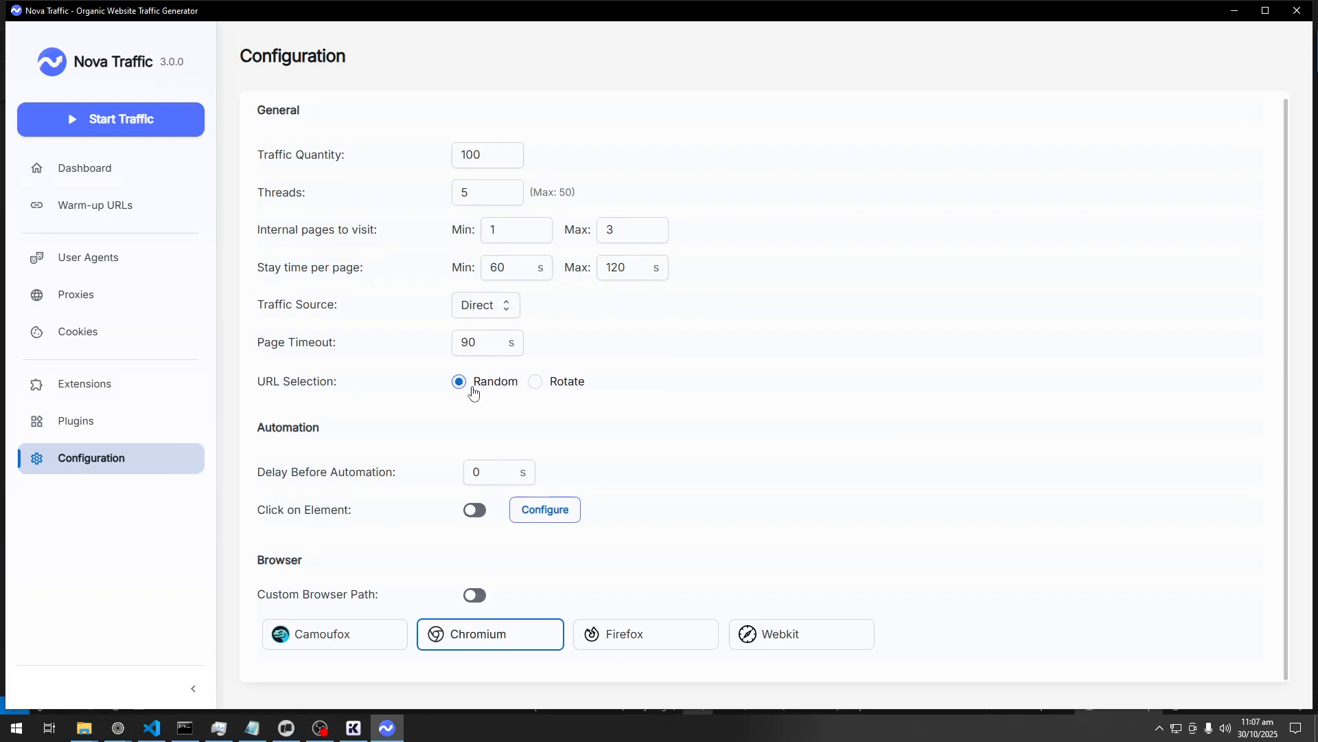
pyautogui.moveTo(257, 383); pyautogui.dragTo(328, 386)
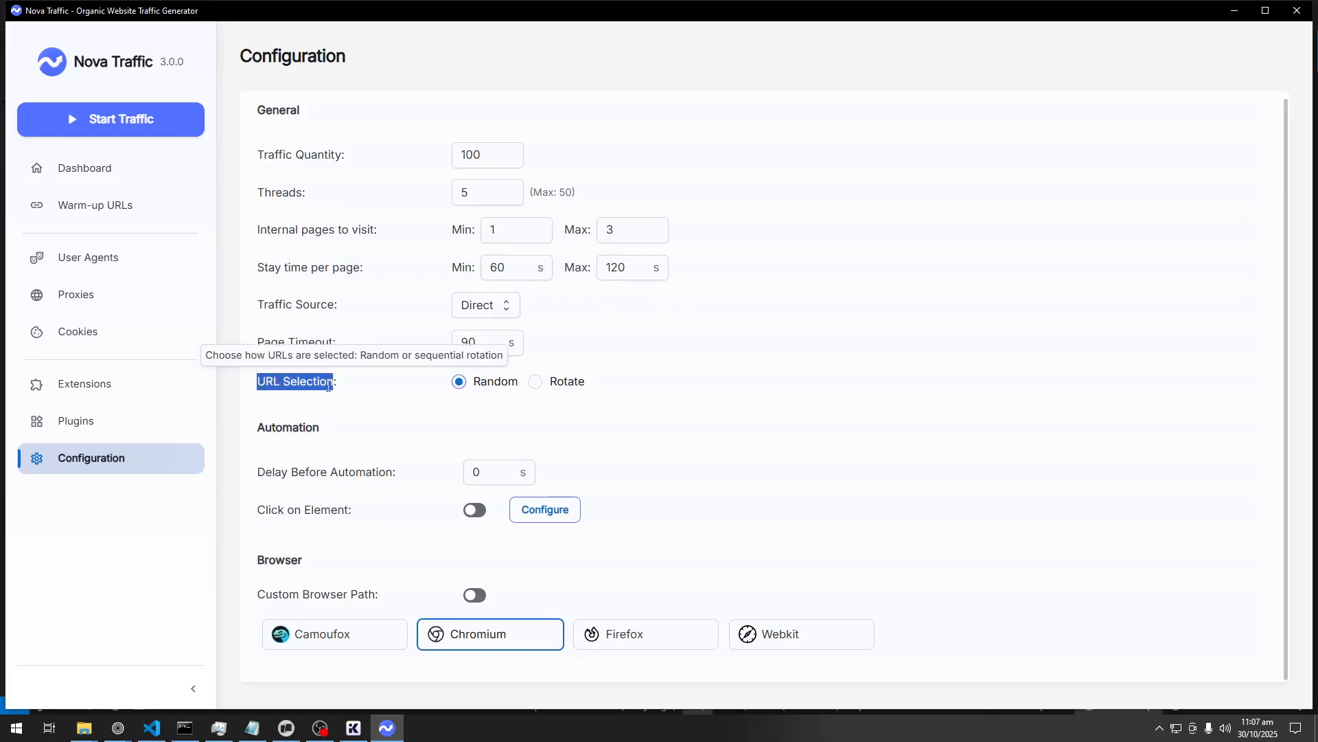
pyautogui.click(349, 391)
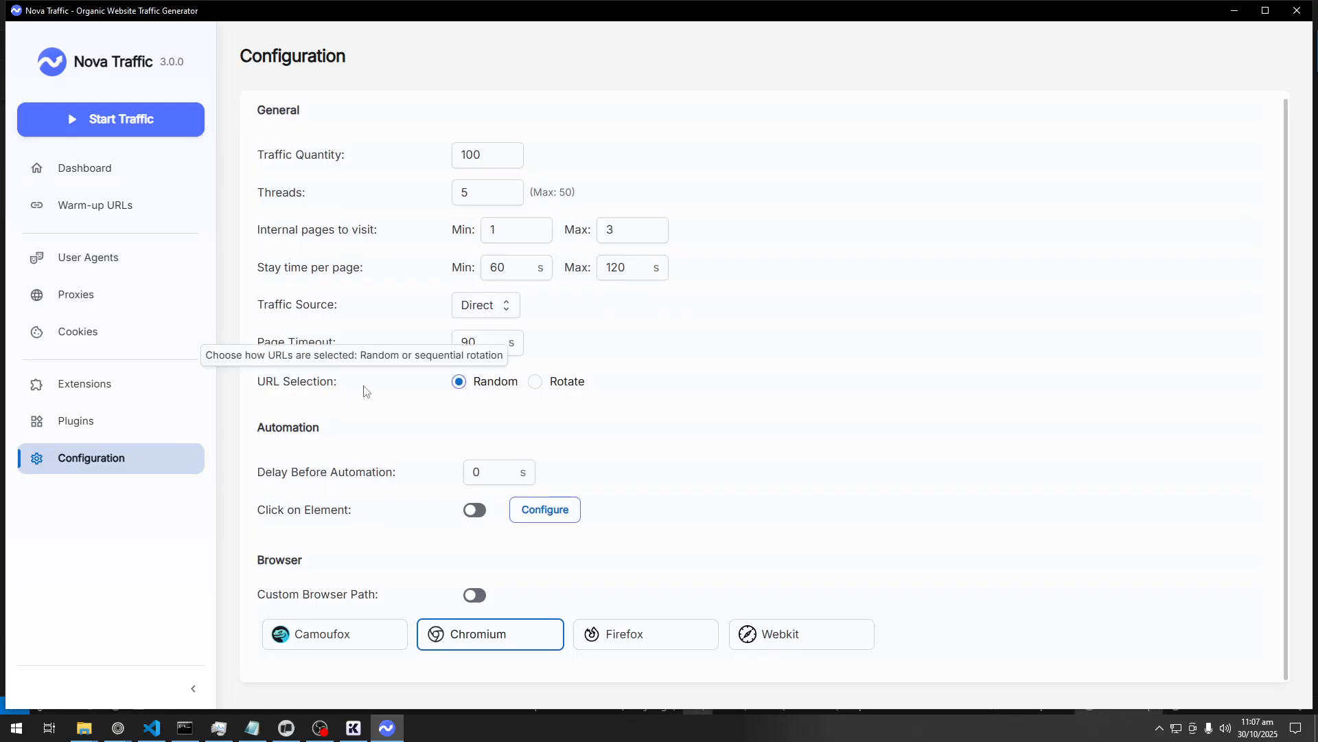
pyautogui.click(580, 393)
pyautogui.click(501, 386)
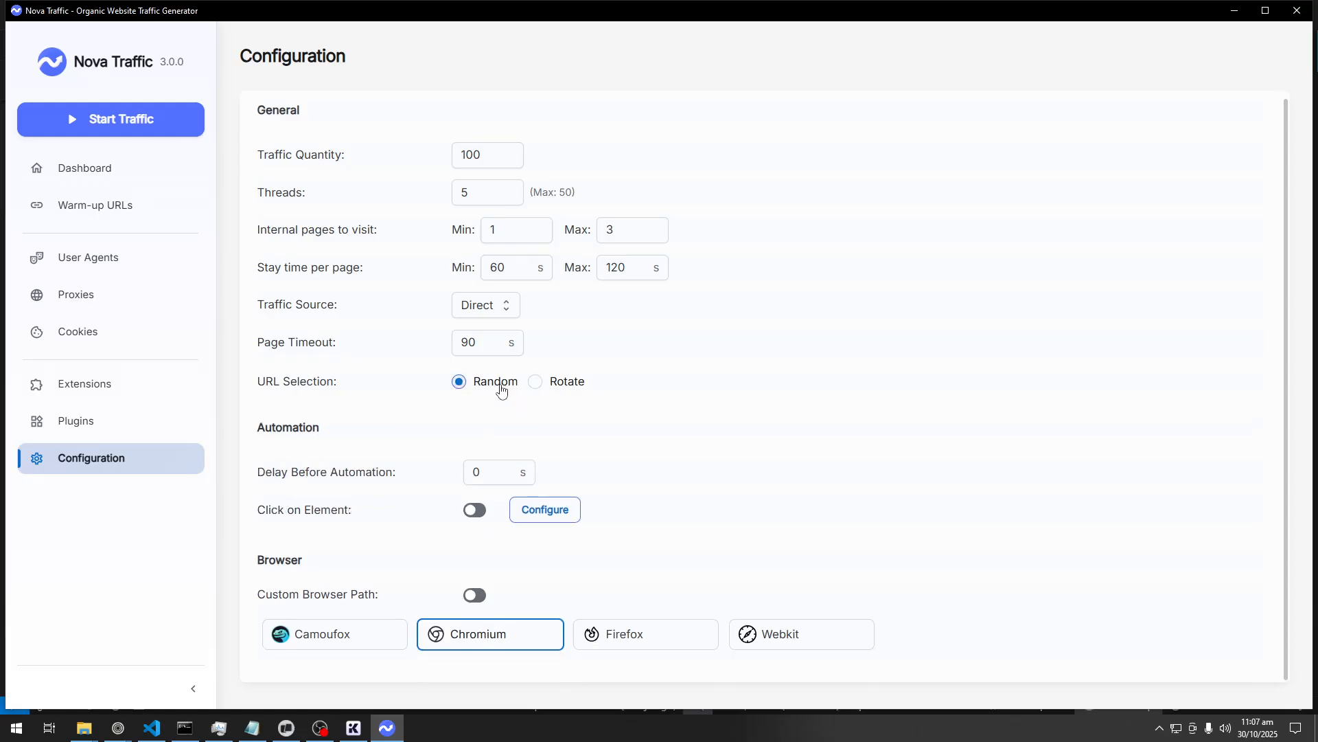
# Open the Dashboard to review the campaign overview and the listed target URL
pyautogui.click(118, 167)
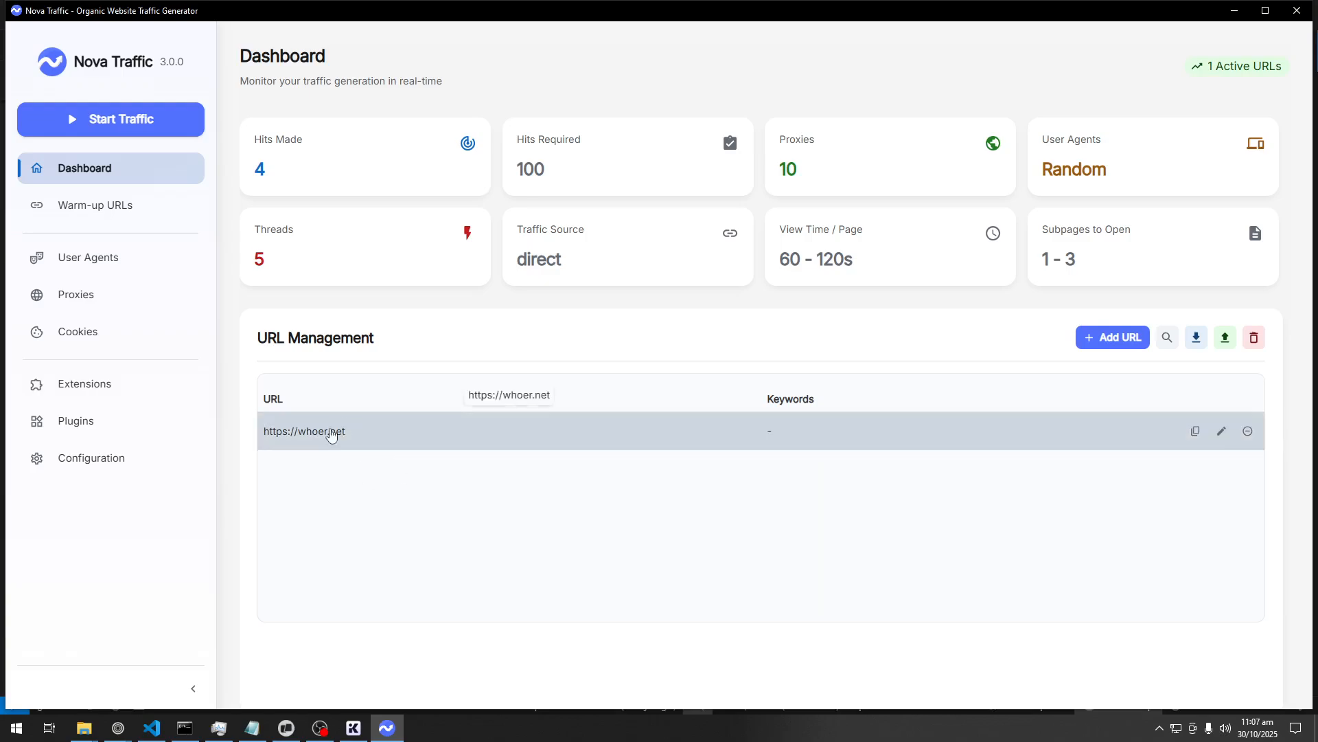
# In the Configuration, switch the URL selection to Rotate, check the Dashboard's URL list, and return the selection to Random
pyautogui.click(125, 460)
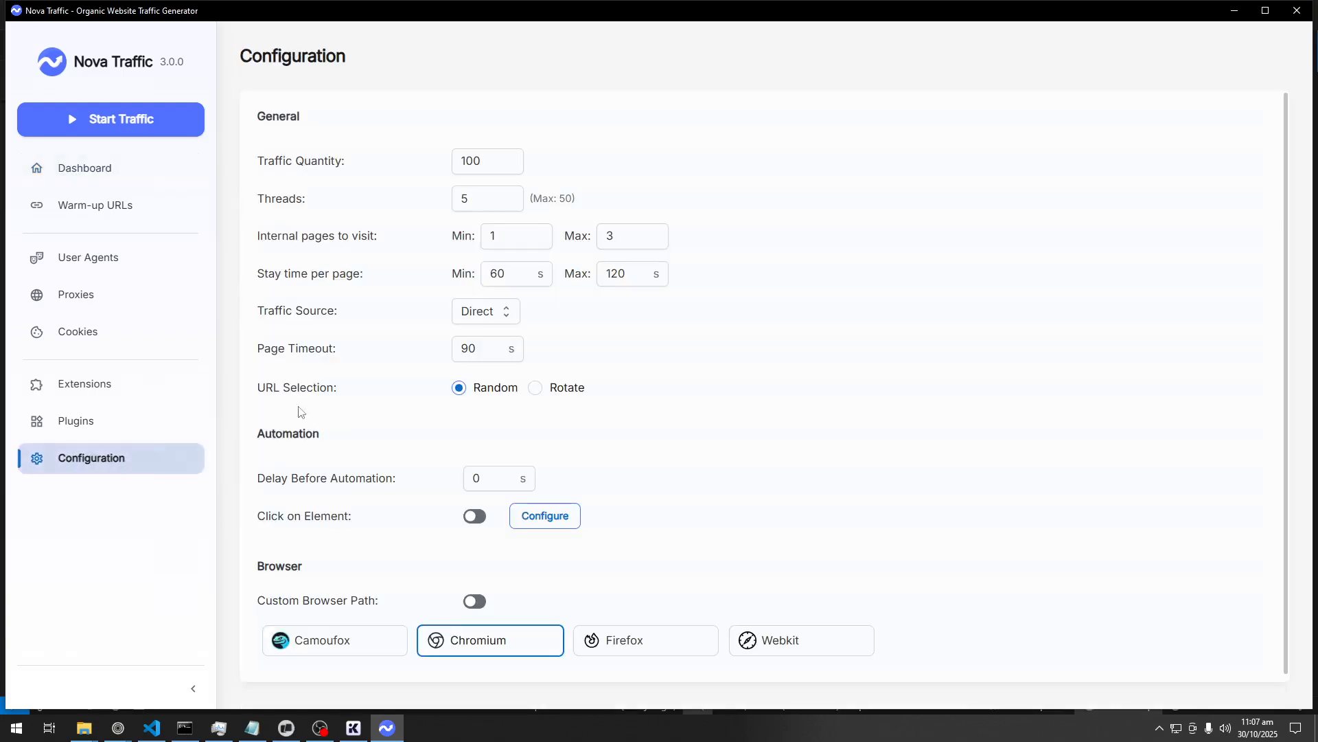
pyautogui.click(563, 388)
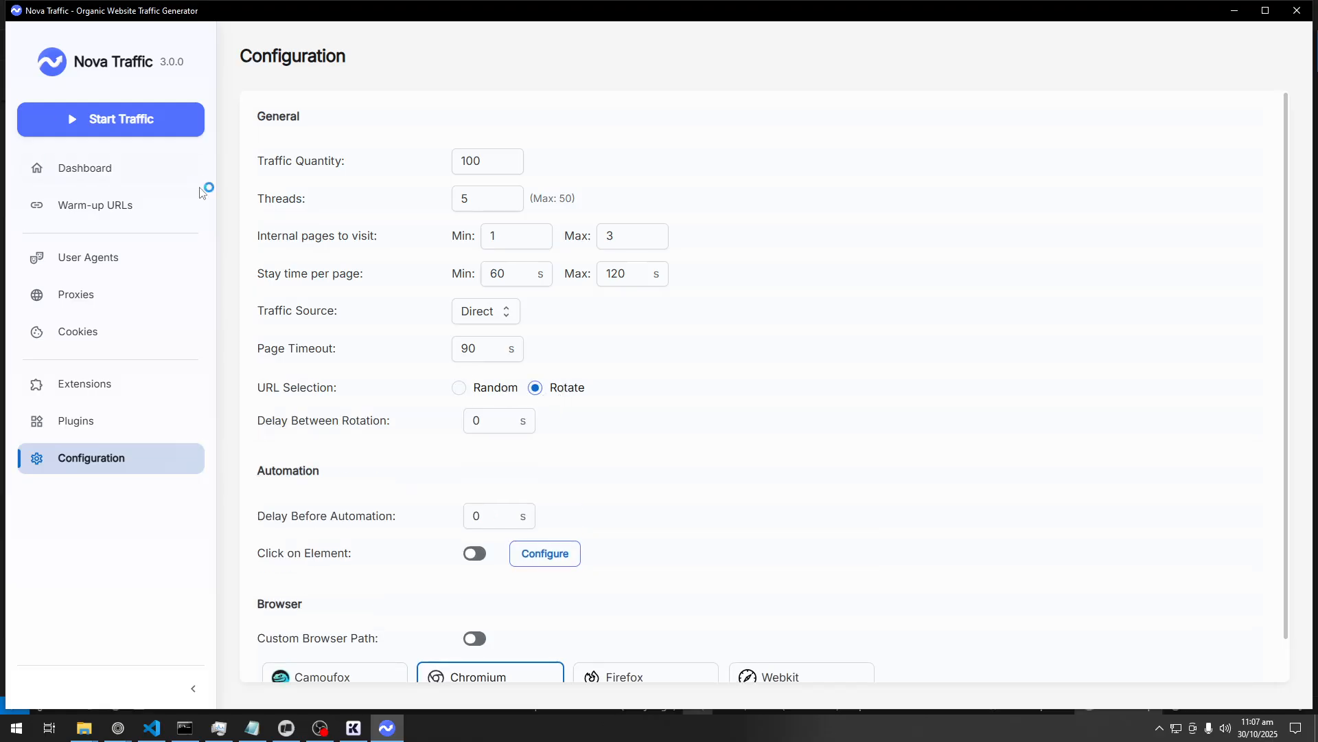
pyautogui.click(102, 169)
pyautogui.click(117, 457)
pyautogui.scroll(-1, 604, 386)
pyautogui.click(496, 350)
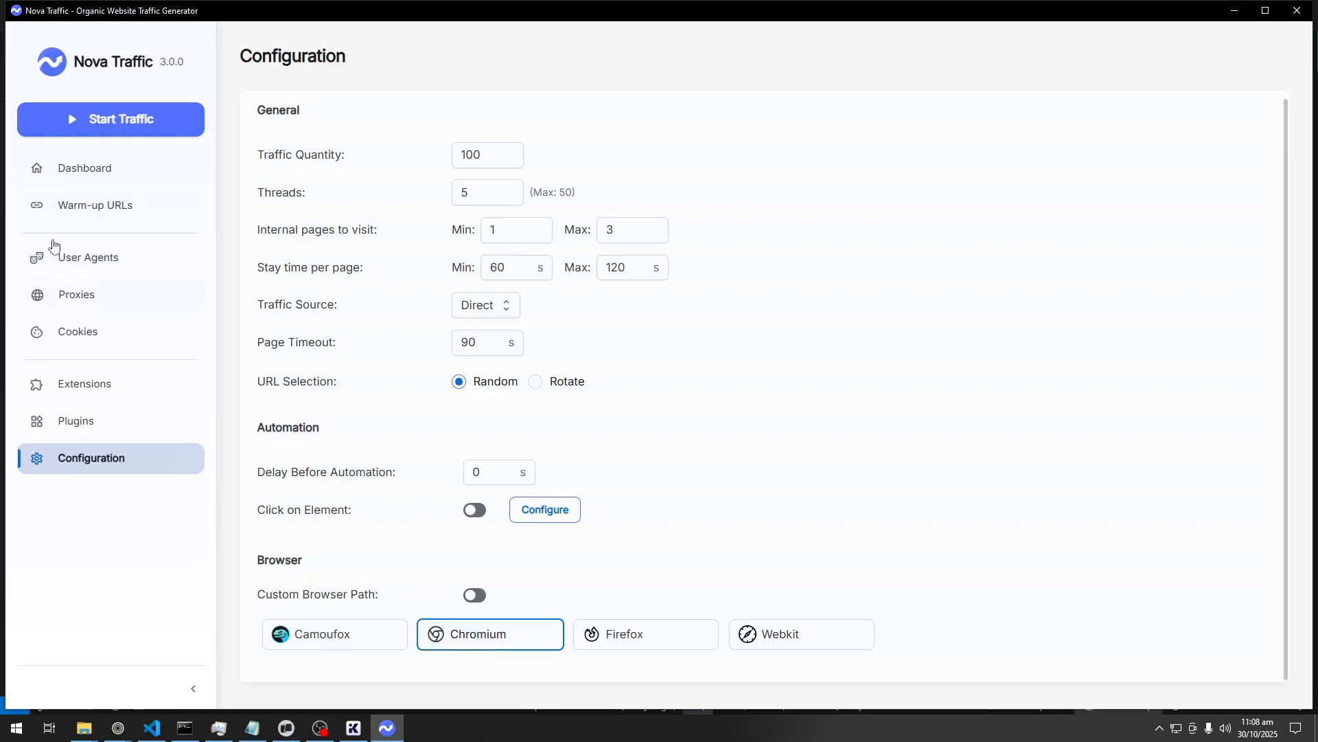
# Start the traffic campaign and inspect the verification page in the frontmost whoer.net browser window
pyautogui.click(149, 131)
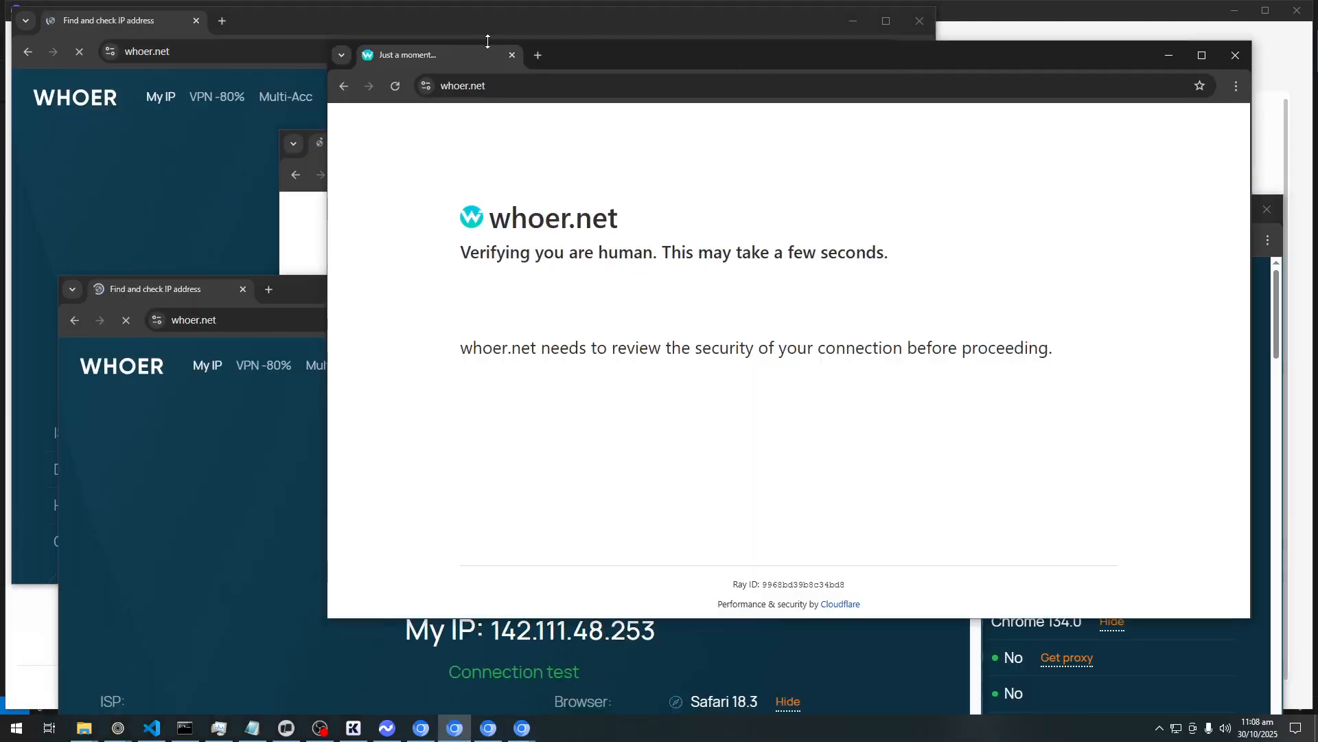
pyautogui.moveTo(482, 180); pyautogui.dragTo(666, 412)
pyautogui.click(802, 419)
pyautogui.moveTo(525, 210); pyautogui.dragTo(709, 371)
pyautogui.click(890, 354)
pyautogui.moveTo(1071, 362); pyautogui.dragTo(562, 303)
pyautogui.moveTo(451, 201); pyautogui.dragTo(897, 391)
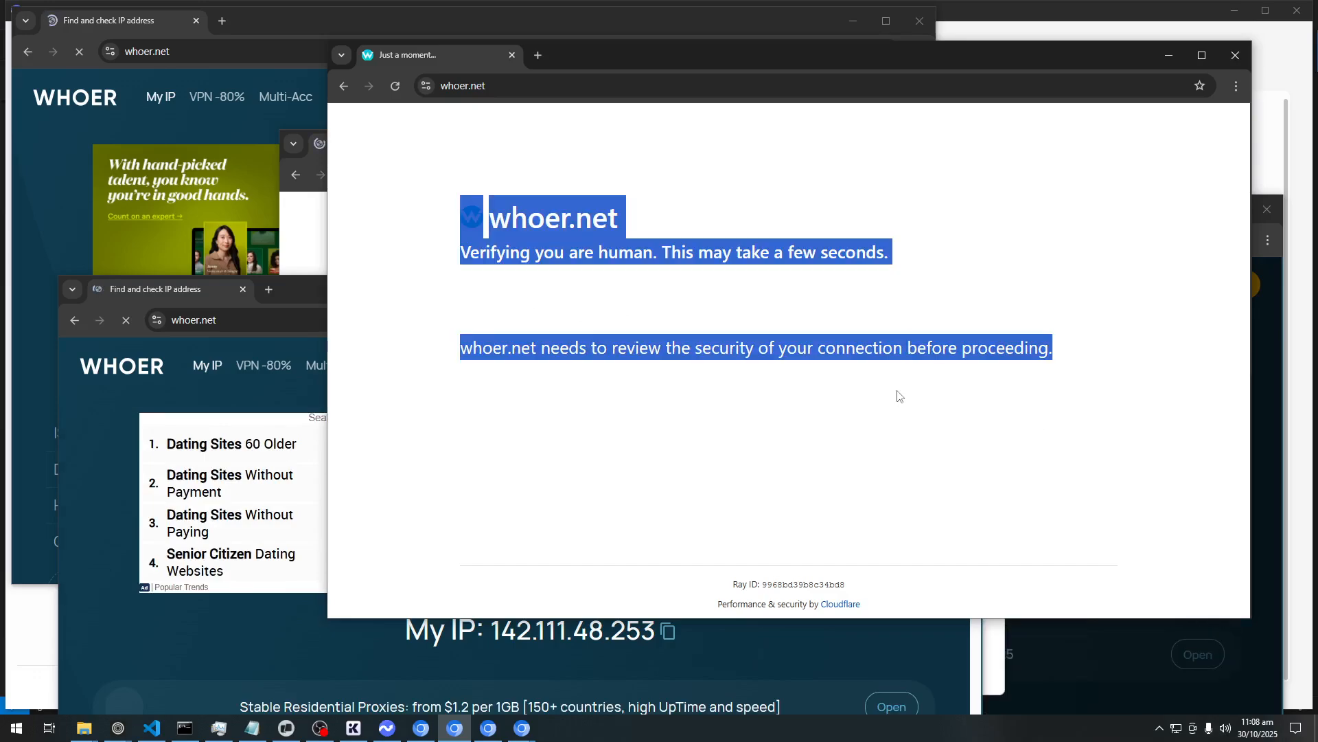
# Bring two of the loaded whoer.net browser windows forward and spread them apart to check their IP addresses and locations
pyautogui.click(298, 24)
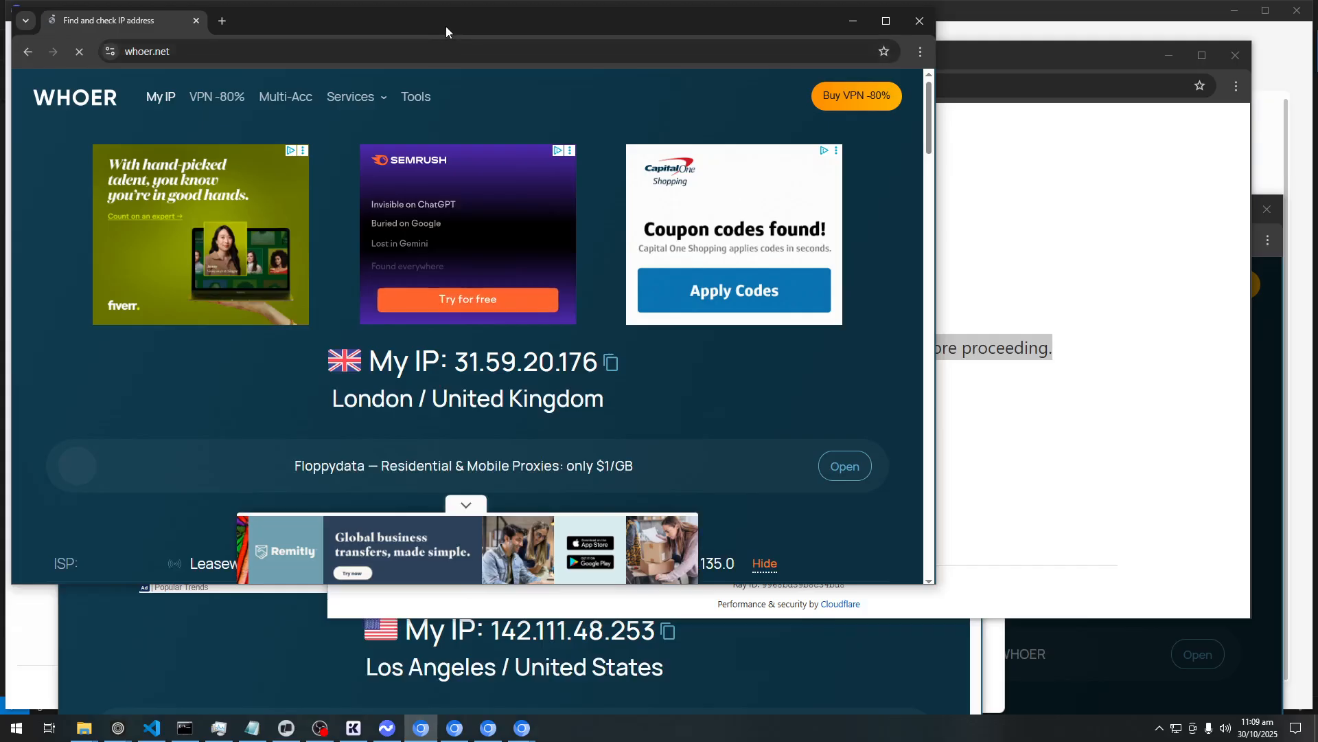
pyautogui.moveTo(446, 26); pyautogui.dragTo(460, 44)
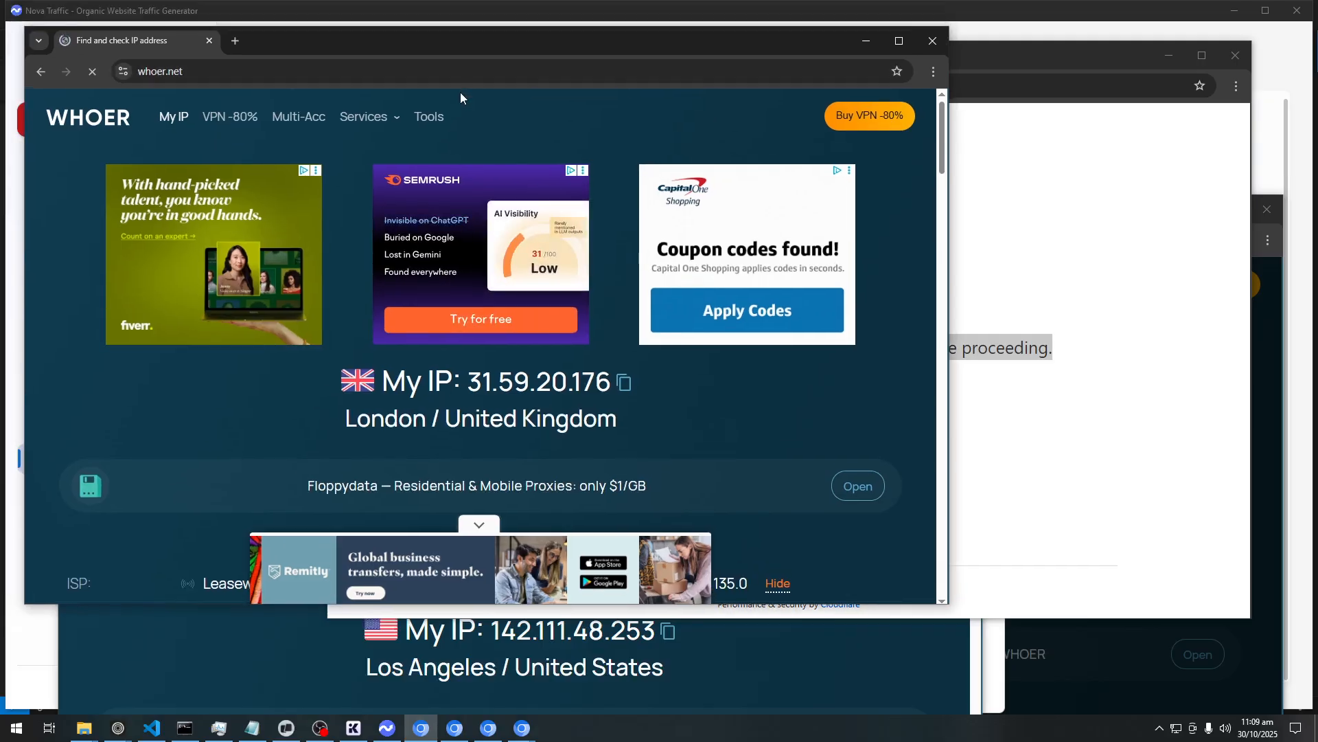
pyautogui.click(768, 683)
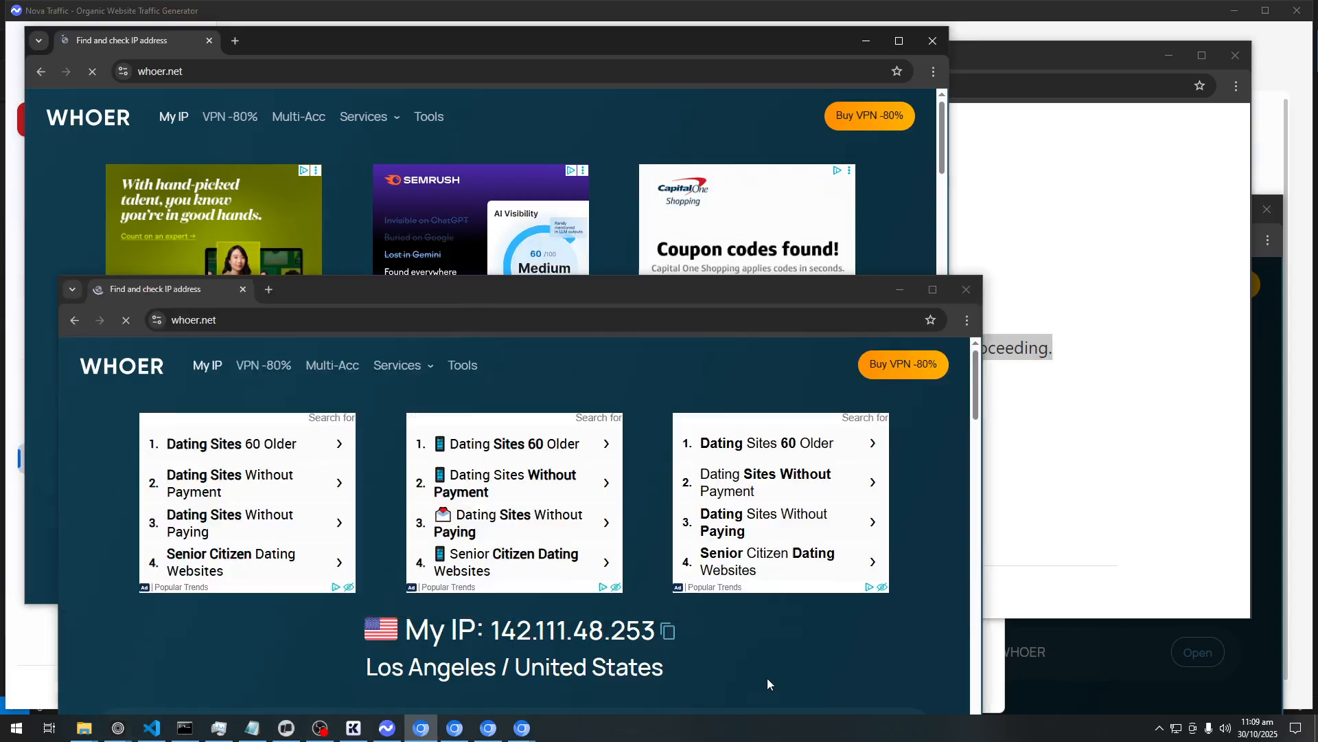
pyautogui.moveTo(518, 291); pyautogui.dragTo(613, 253)
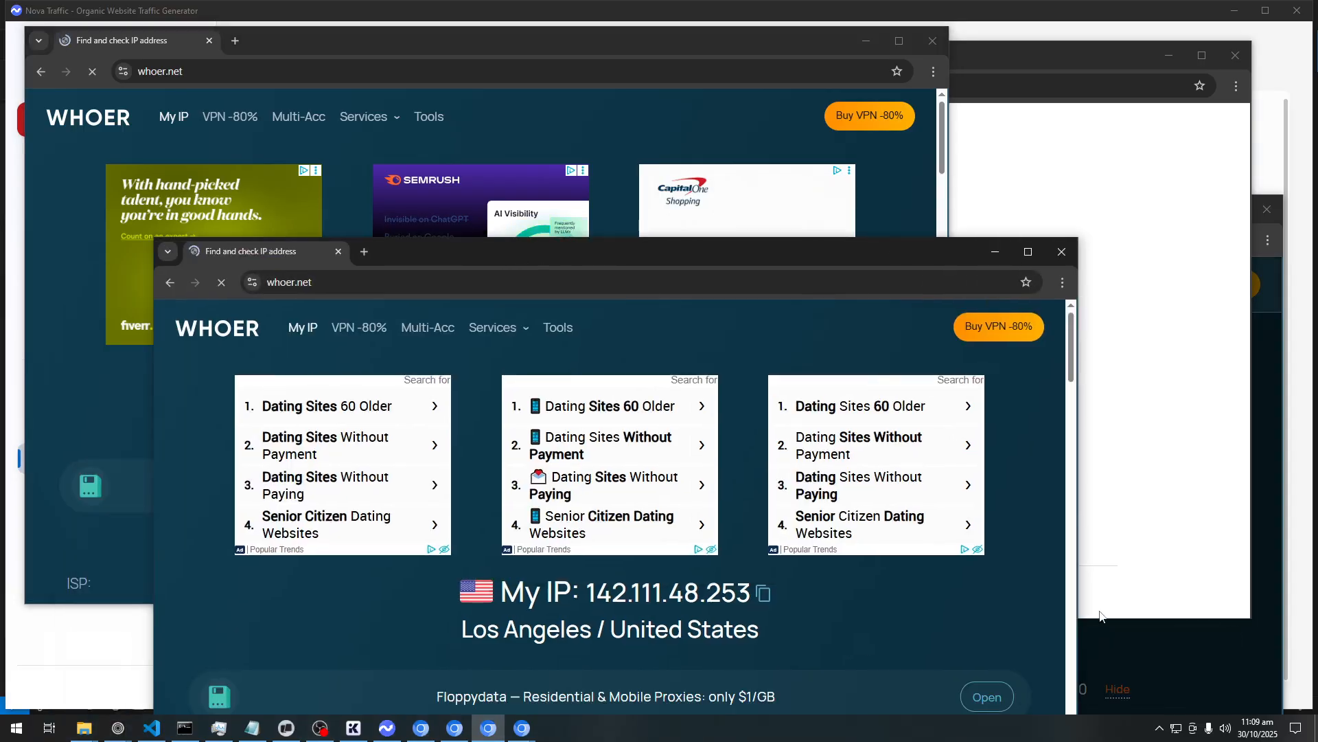
# Give consent to personal data use in the remaining whoer.net window and reposition that window to view its page
pyautogui.click(1110, 640)
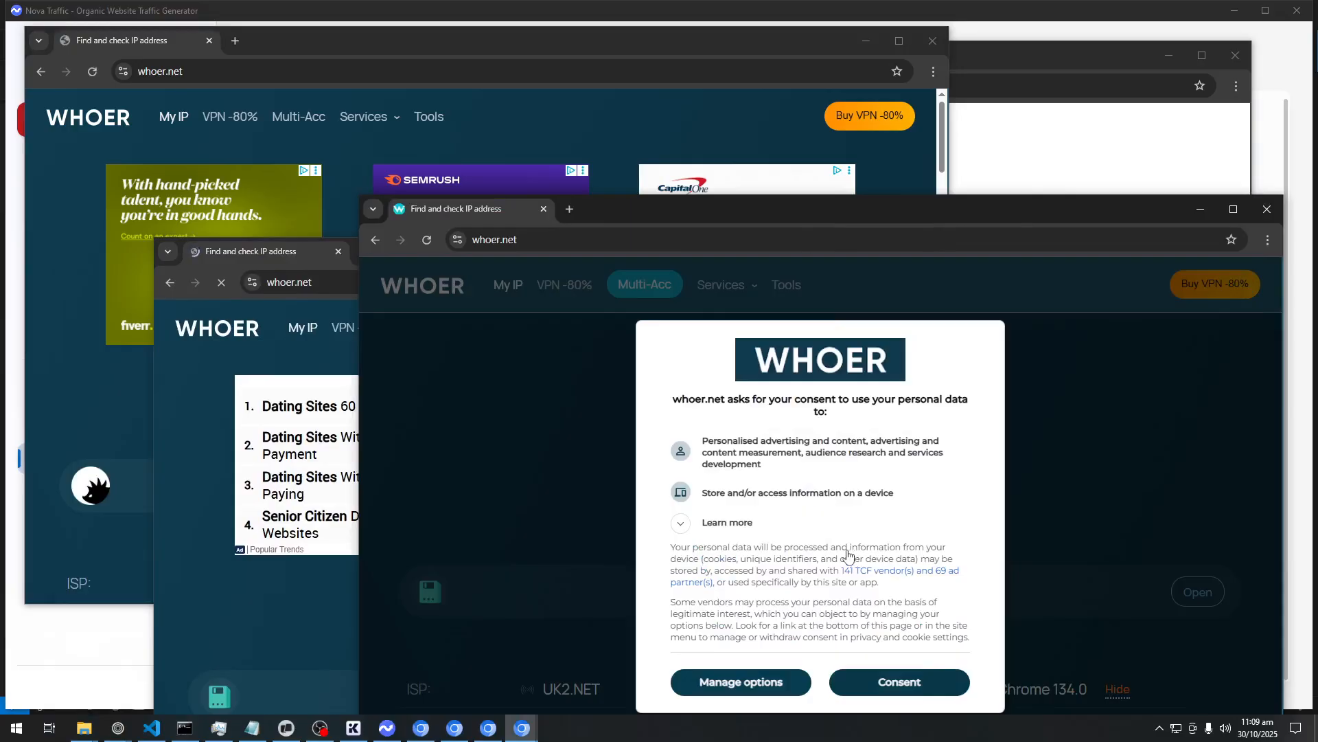
pyautogui.click(900, 682)
pyautogui.moveTo(696, 213); pyautogui.dragTo(792, 104)
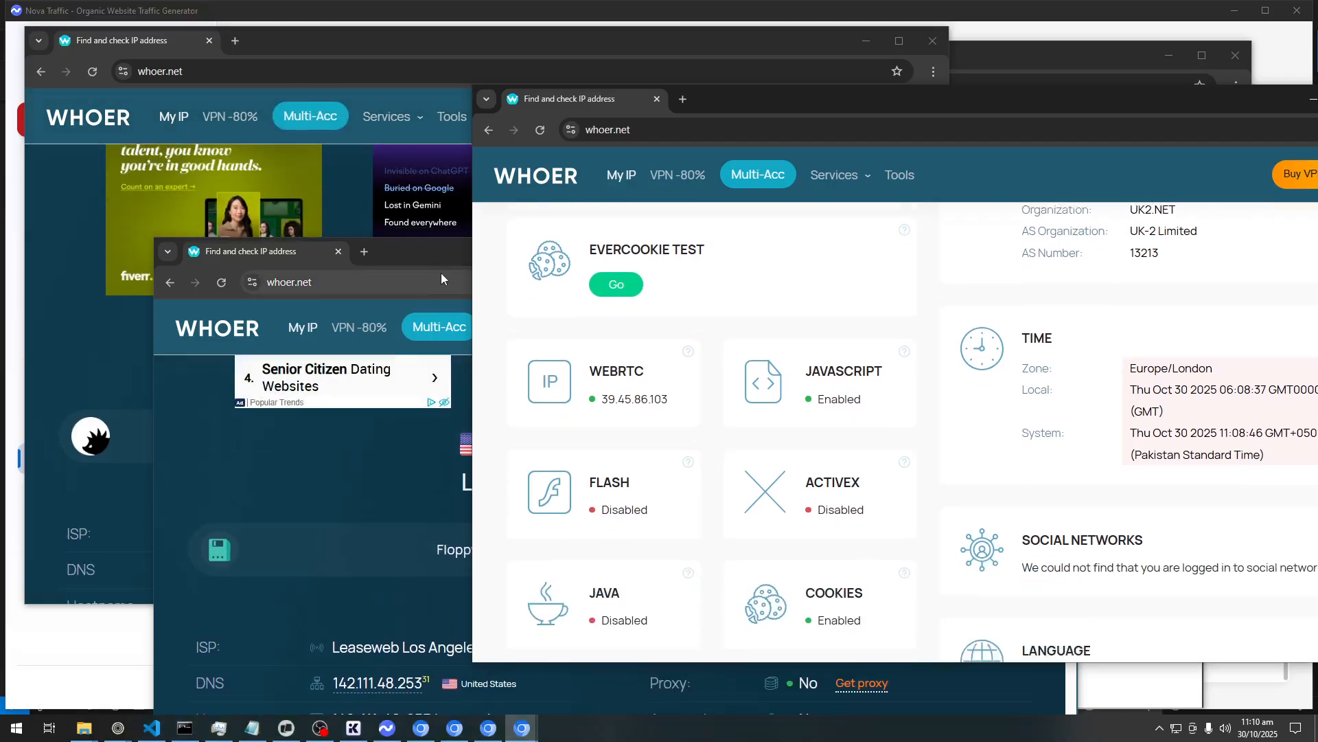
# Switch back to Nova Traffic and stop the running traffic campaign
pyautogui.click(1030, 24)
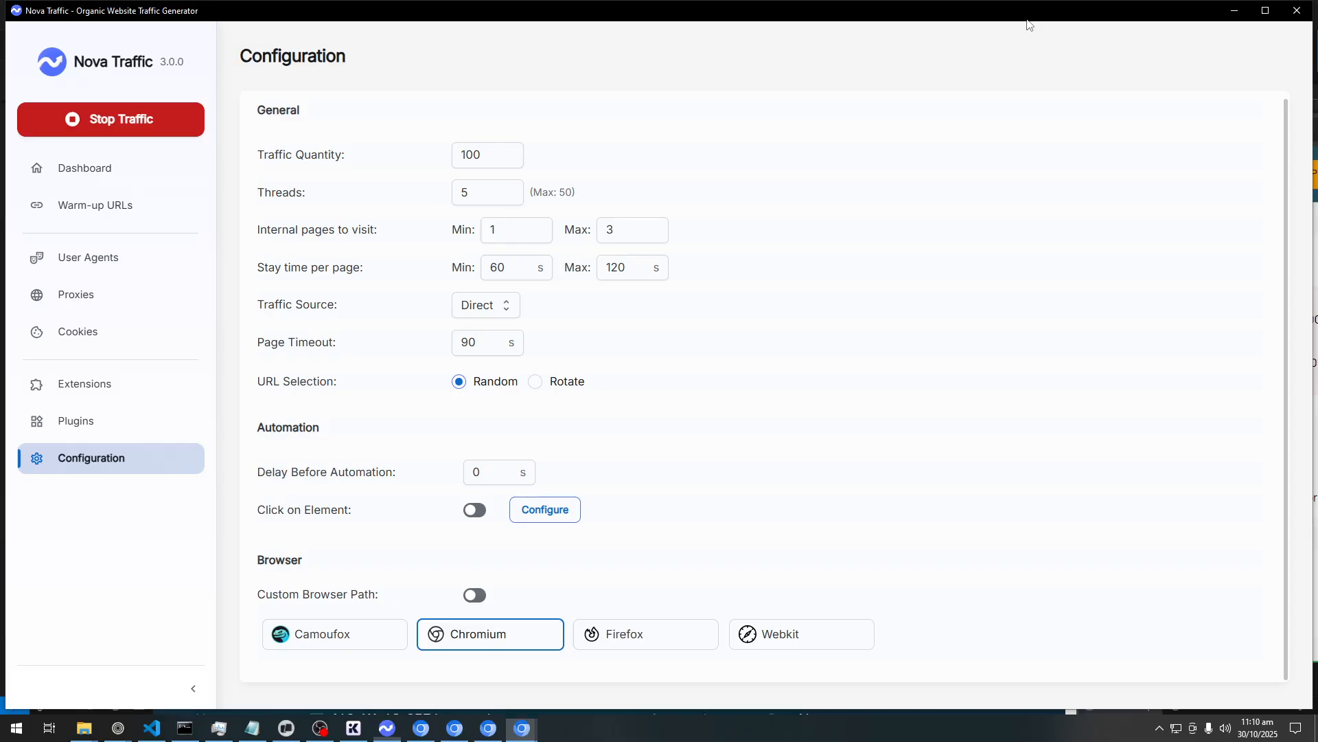
pyautogui.click(114, 137)
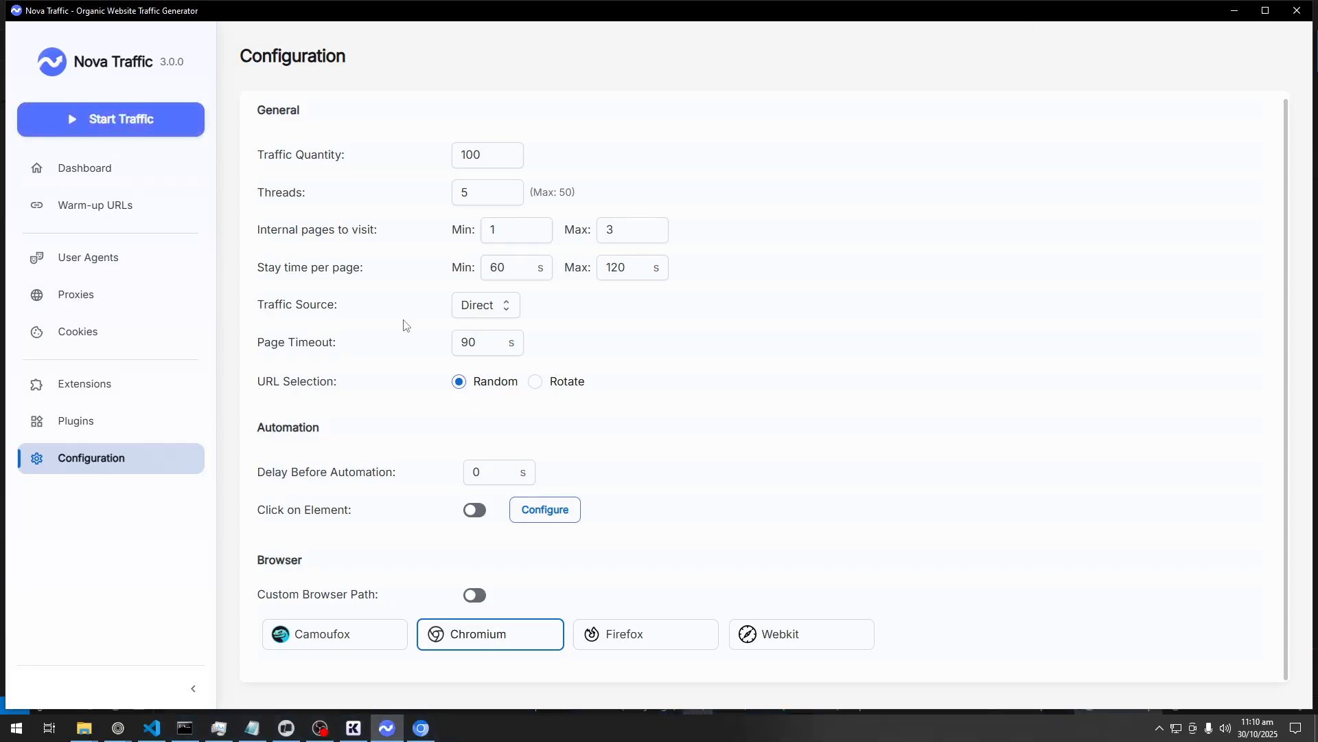
pyautogui.moveTo(282, 382)
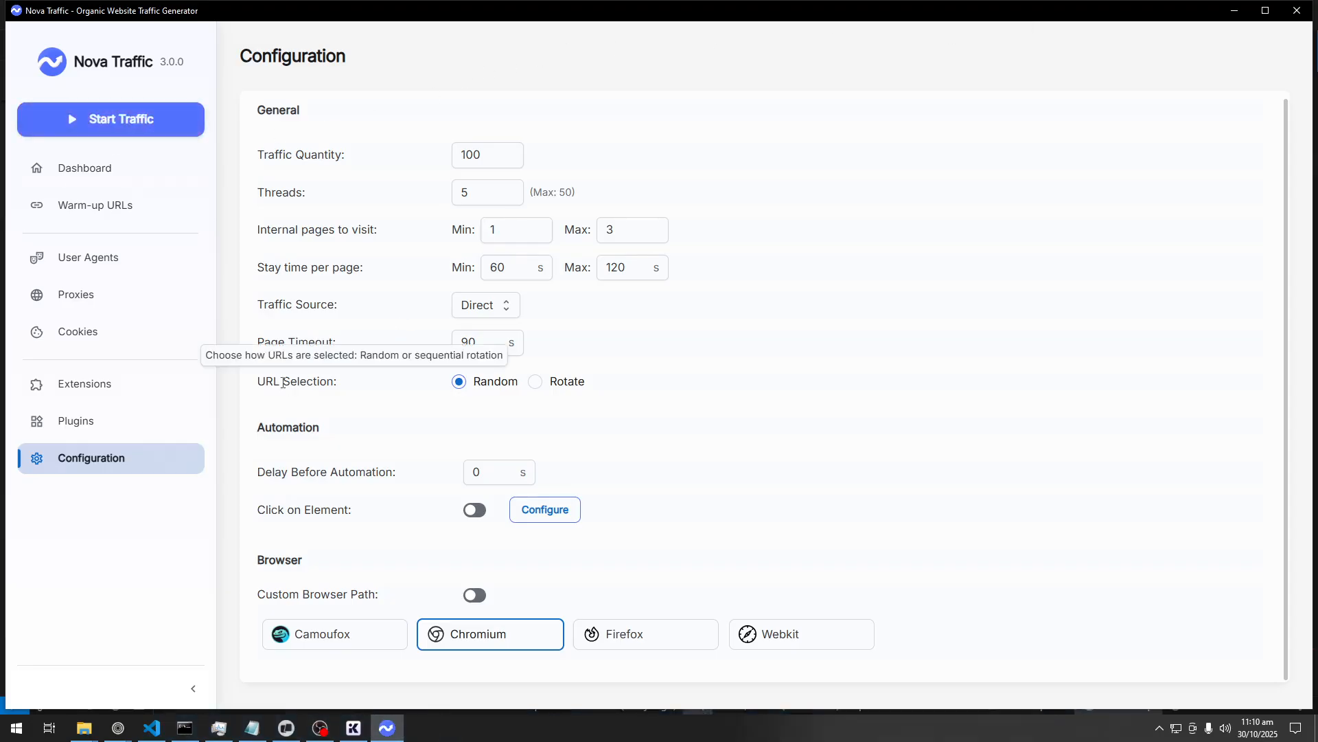